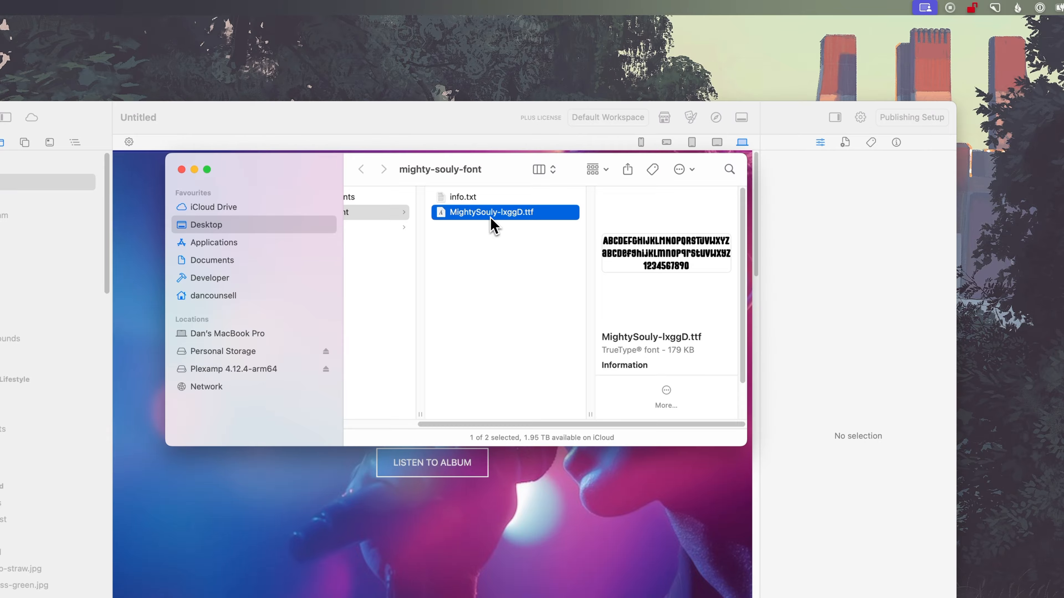
# Add MightySouly-lxggD.ttf from the mighty-souly-font folder to the project's fonts resource folder
pyautogui.moveTo(494, 226); pyautogui.dragTo(28, 184)
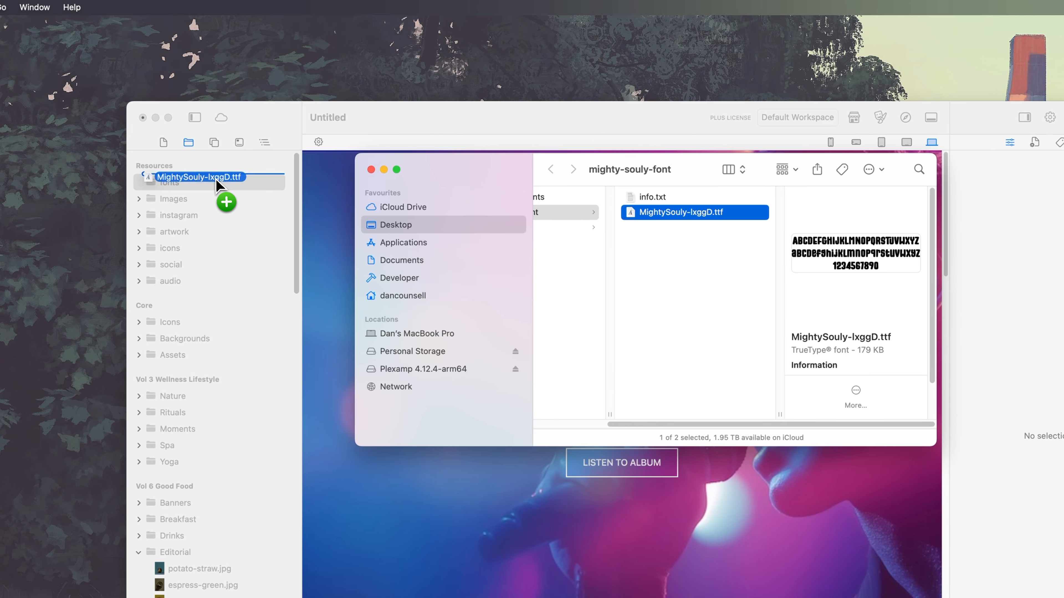
pyautogui.moveTo(216, 185); pyautogui.dragTo(217, 187)
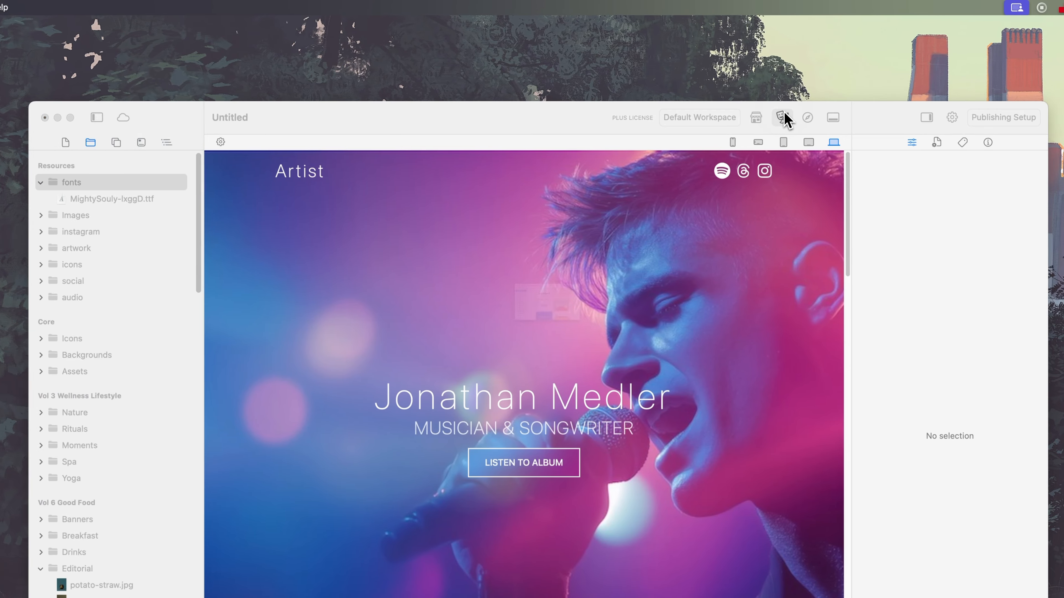
# Create a custom font family named mighty in the project's theme settings
pyautogui.click(881, 117)
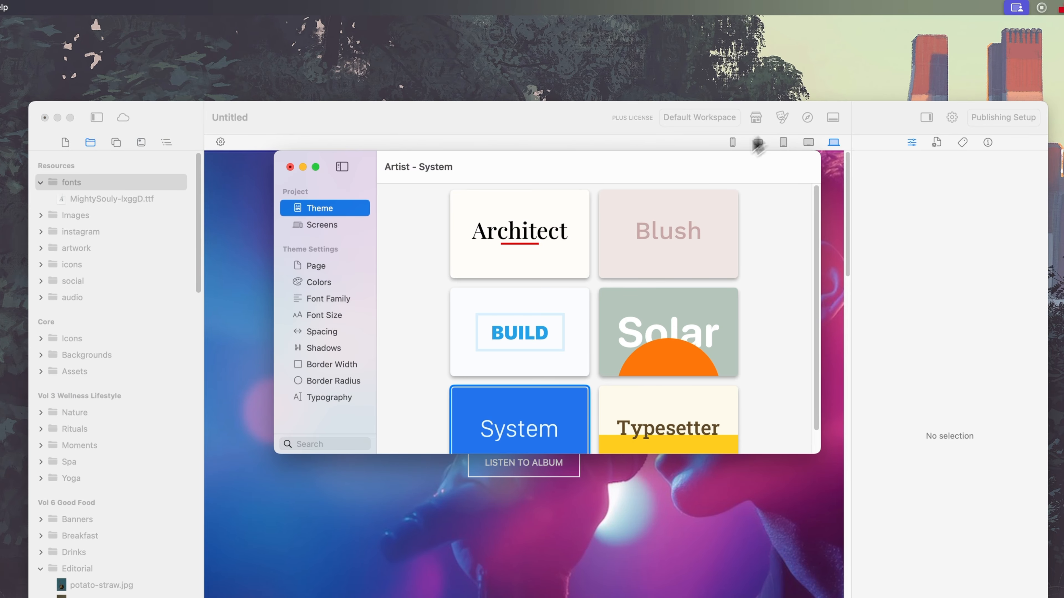
pyautogui.click(348, 300)
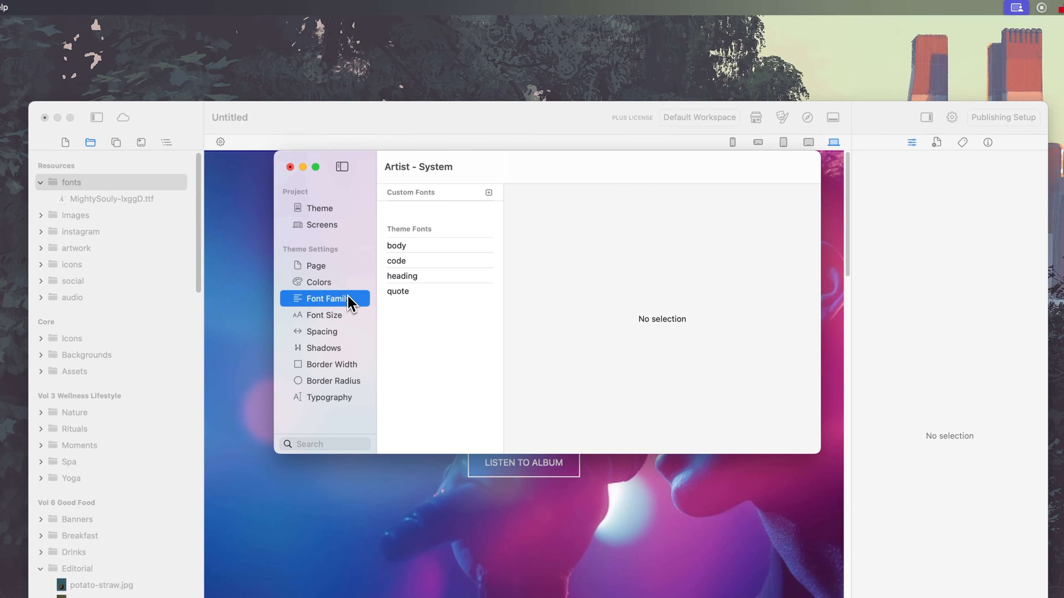
pyautogui.click(489, 194)
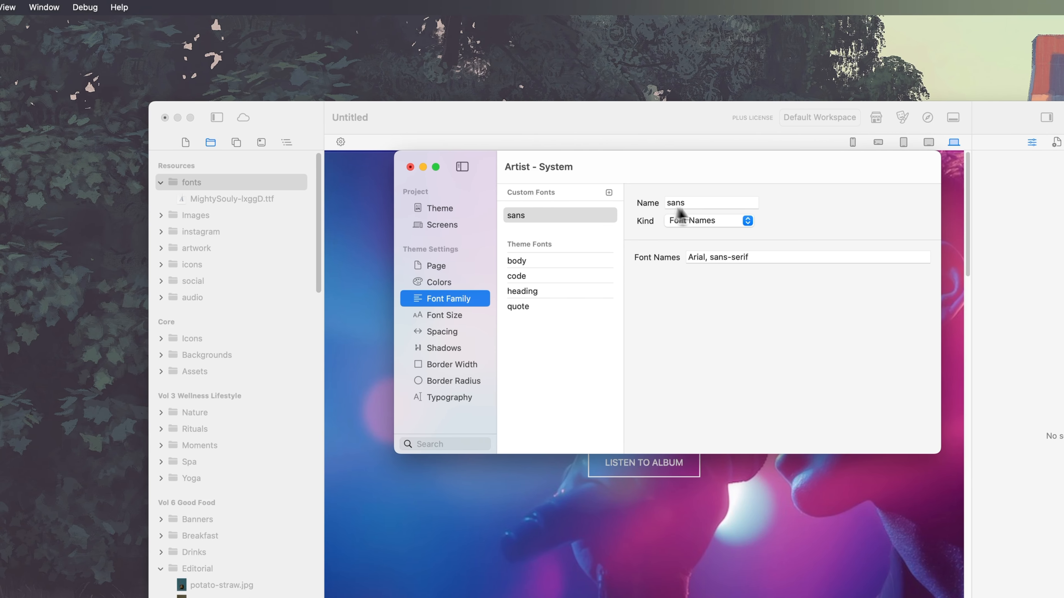
pyautogui.click(709, 202)
pyautogui.write('mighty')
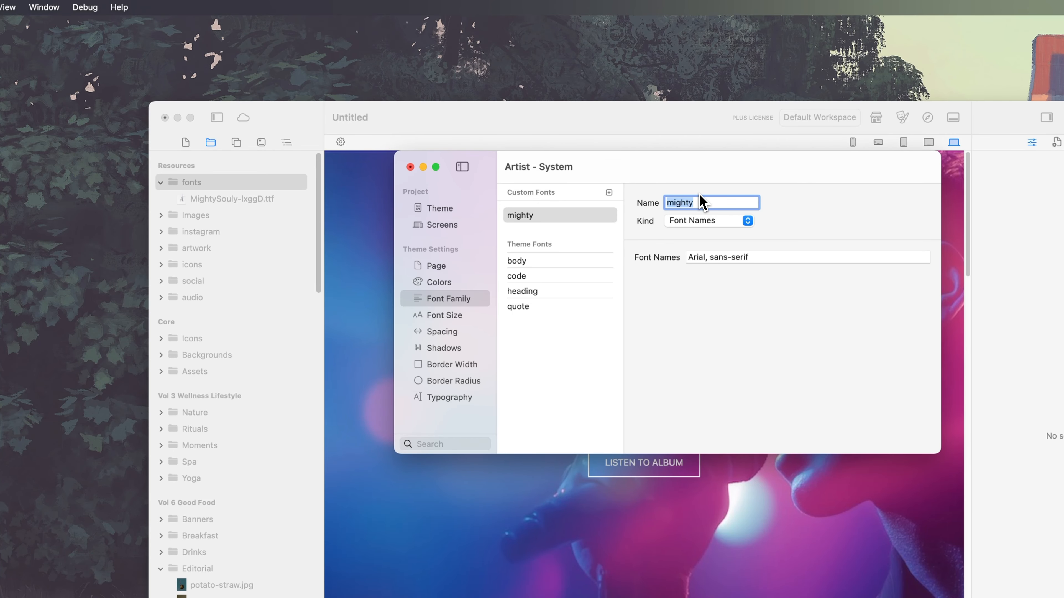
# Set the mighty font's kind to Font Resources, assign it MightySouly-lxggD.ttf, and close the theme settings
pyautogui.click(702, 219)
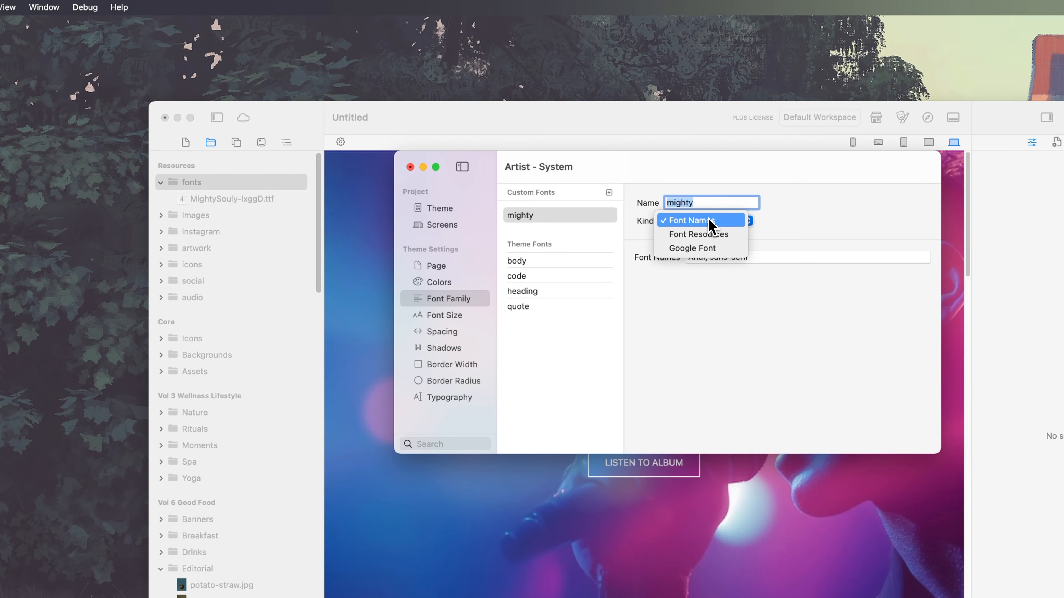
pyautogui.click(721, 236)
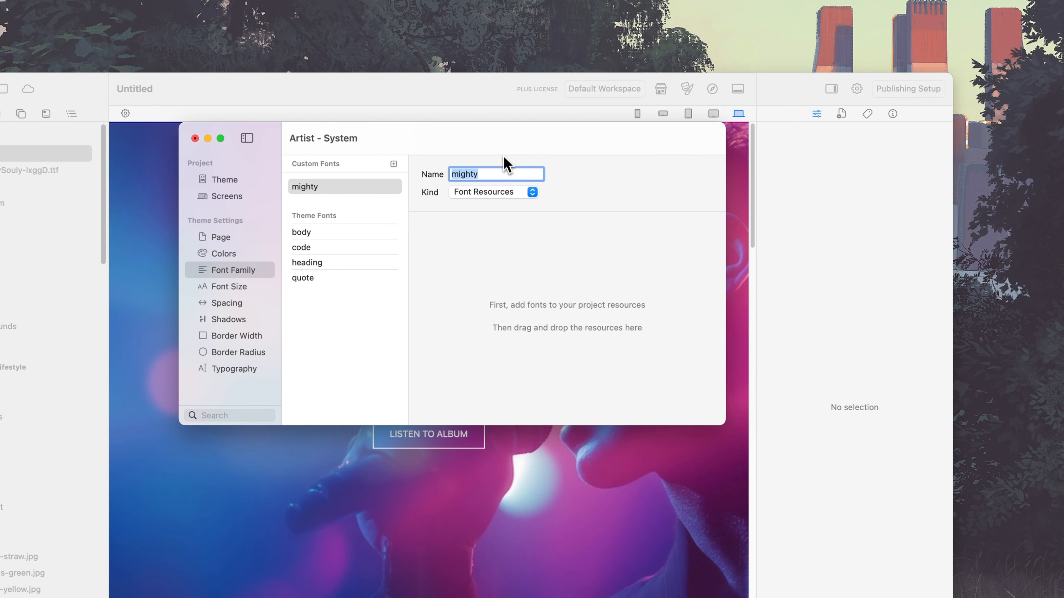
pyautogui.moveTo(506, 163); pyautogui.dragTo(829, 233)
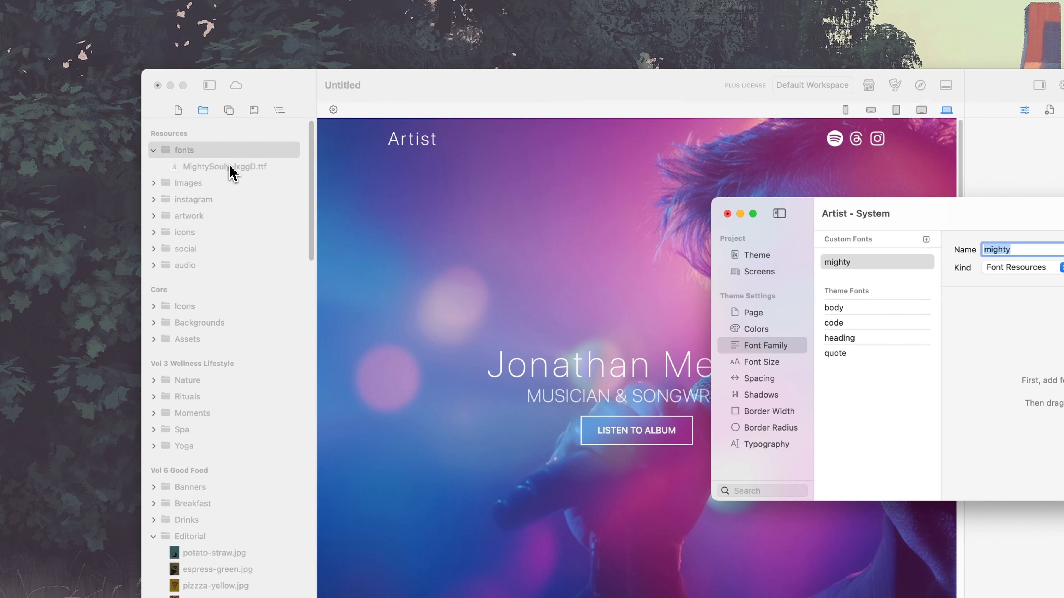
pyautogui.moveTo(232, 172); pyautogui.dragTo(1056, 364)
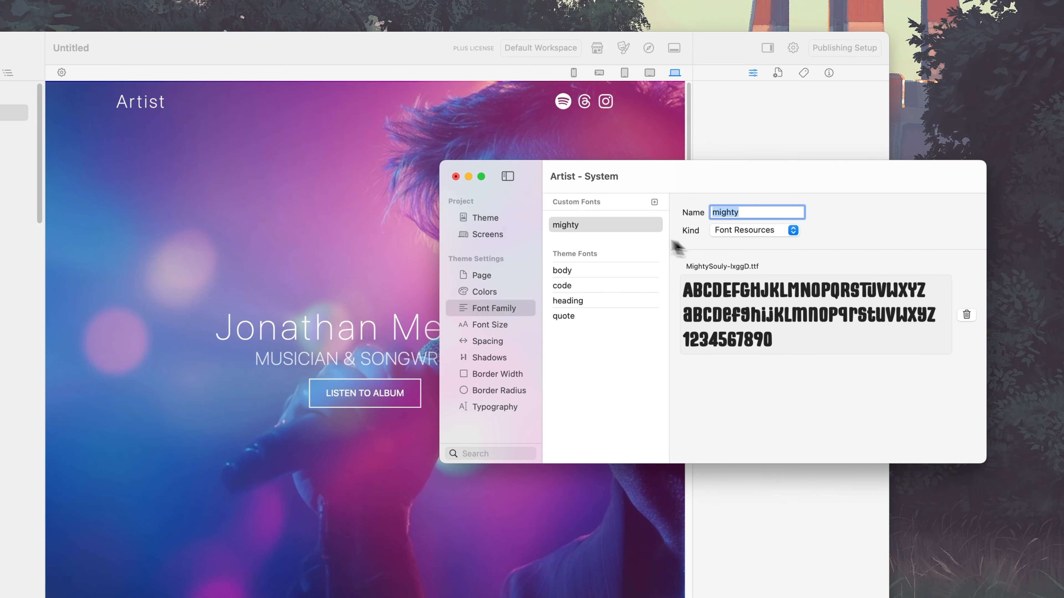
pyautogui.click(457, 178)
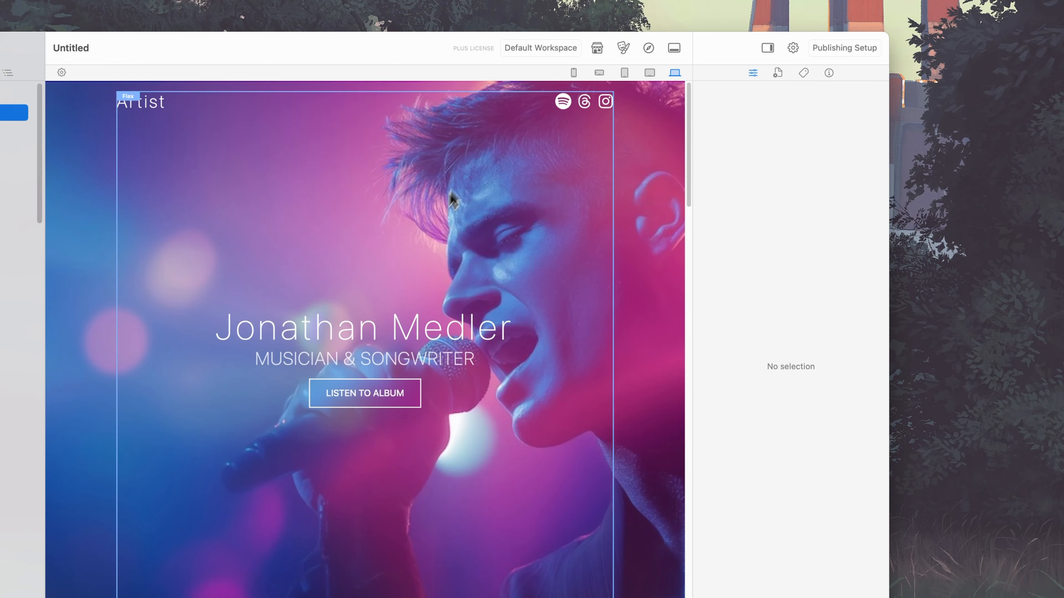
# Apply the mighty font to the main heading in the page header
pyautogui.click(427, 337)
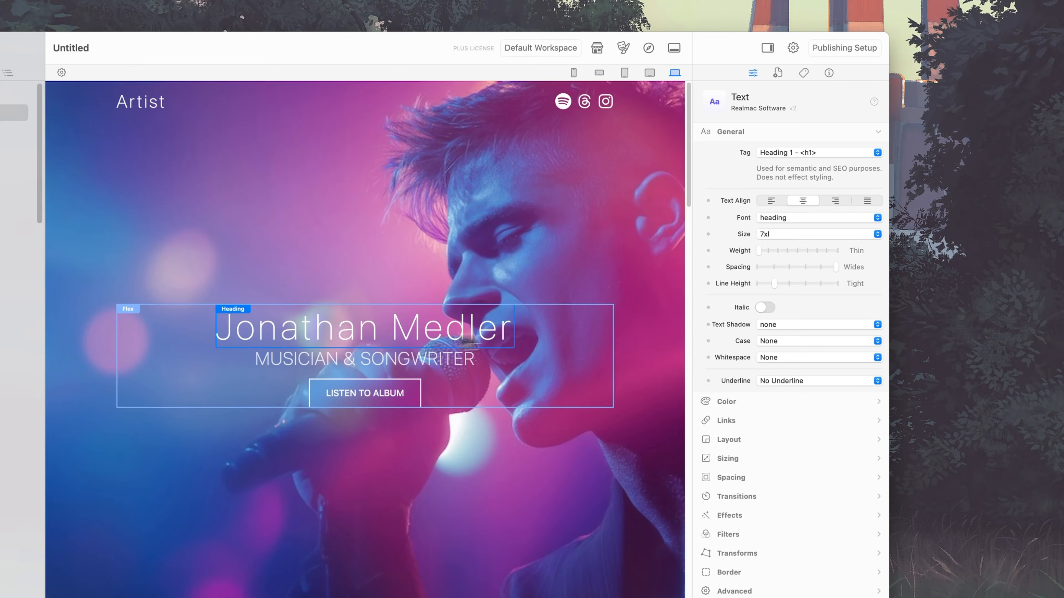
pyautogui.click(780, 220)
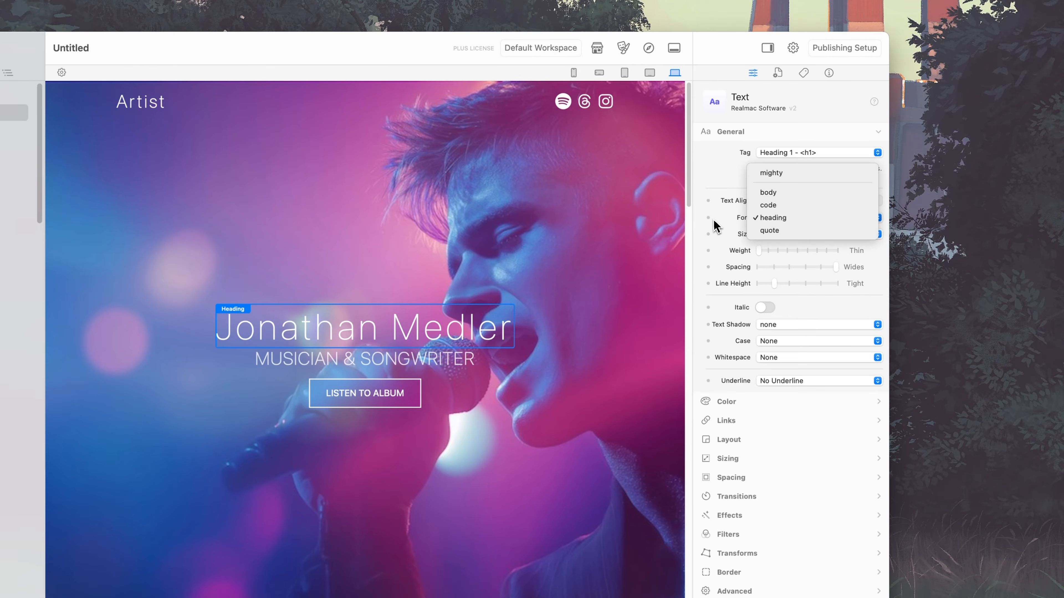
pyautogui.click(713, 220)
pyautogui.click(781, 221)
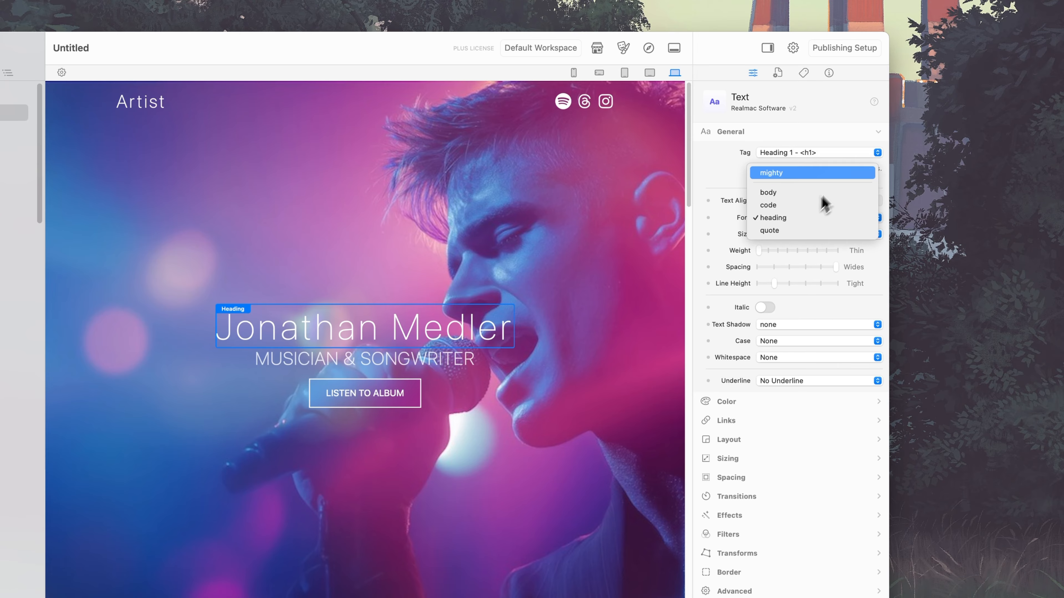
pyautogui.click(794, 173)
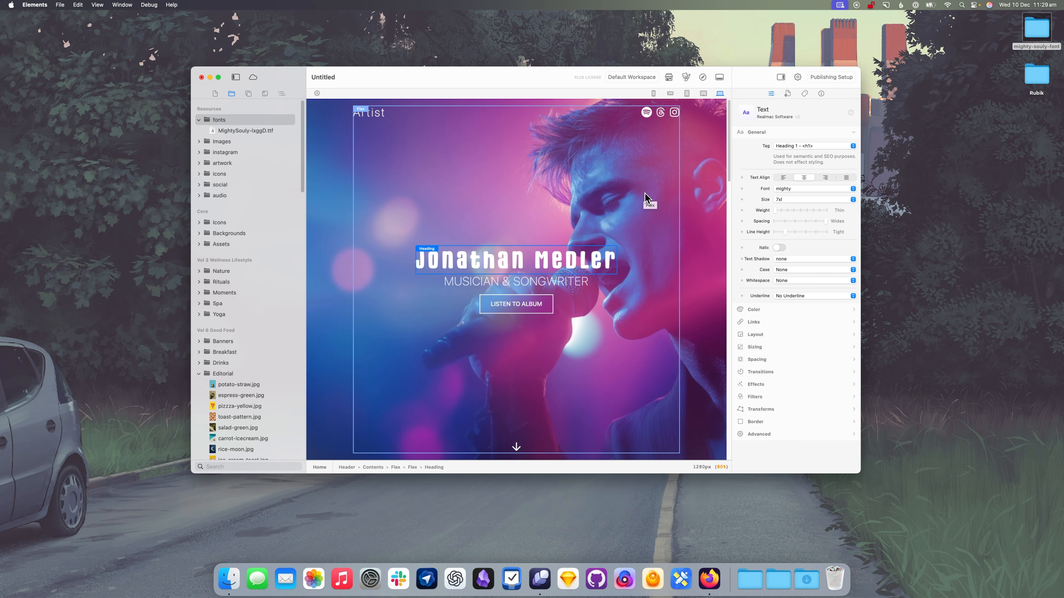
# Open the Rubik folder on the desktop and position its window beside the page design
pyautogui.click(1039, 79)
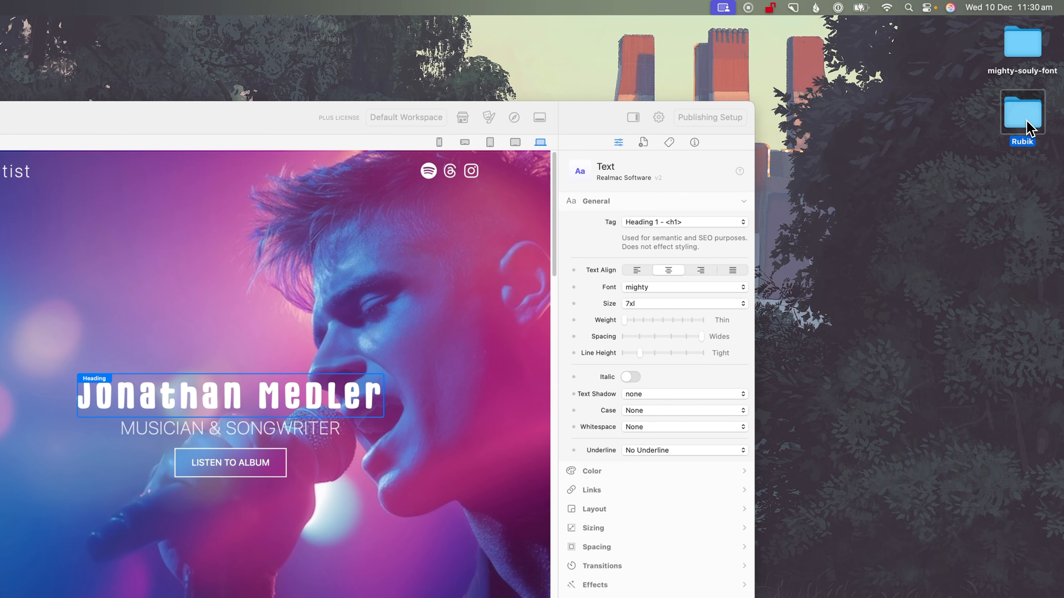
pyautogui.doubleClick(1028, 113)
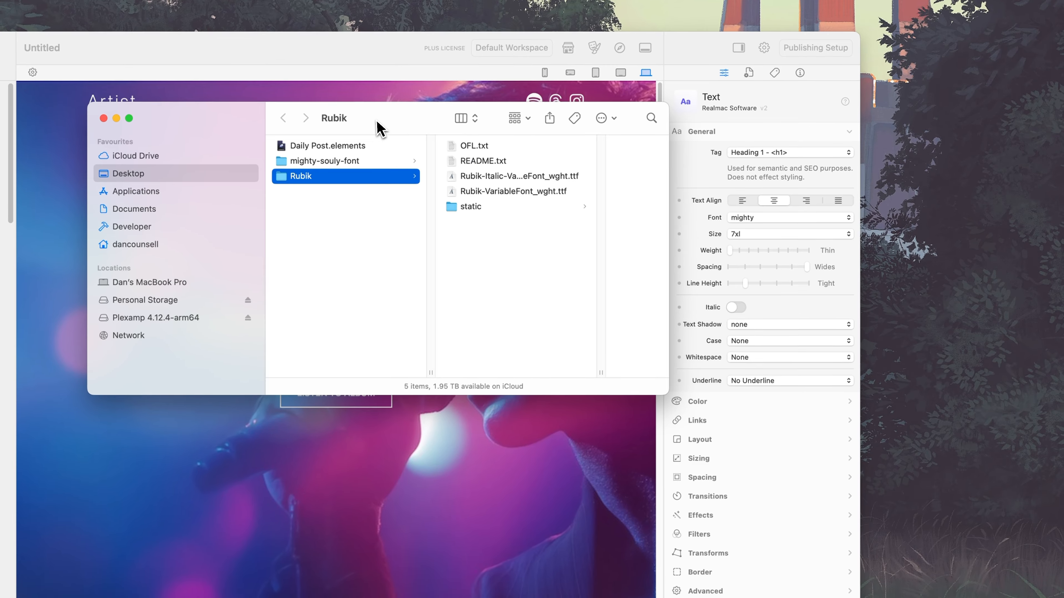
pyautogui.moveTo(306, 176); pyautogui.dragTo(605, 205)
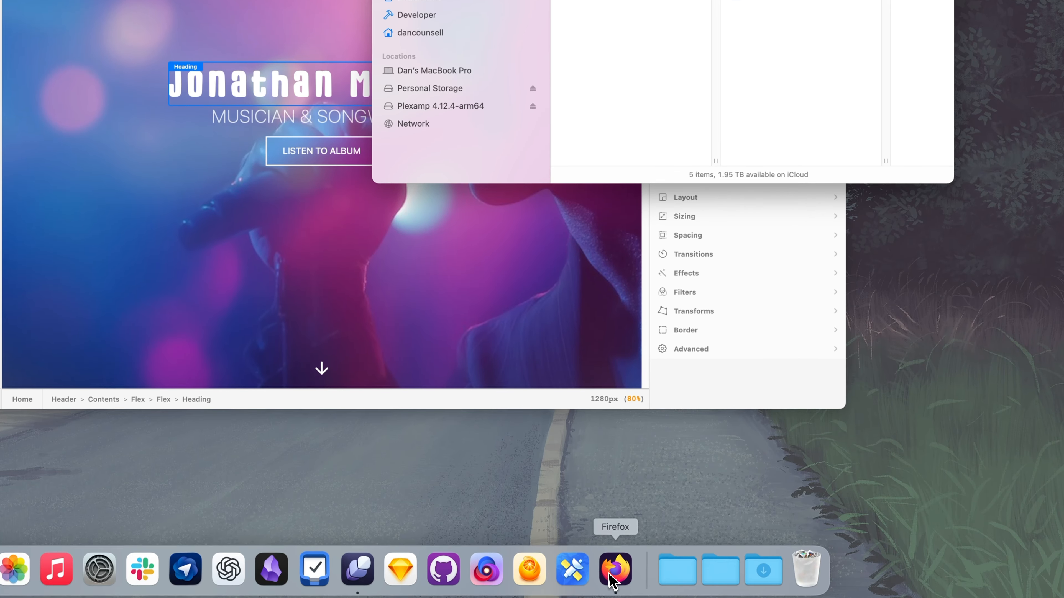
# Switch to Firefox, examine Google Fonts and the download options for Playwrite Norge, and return to the Rubik folder
pyautogui.click(611, 570)
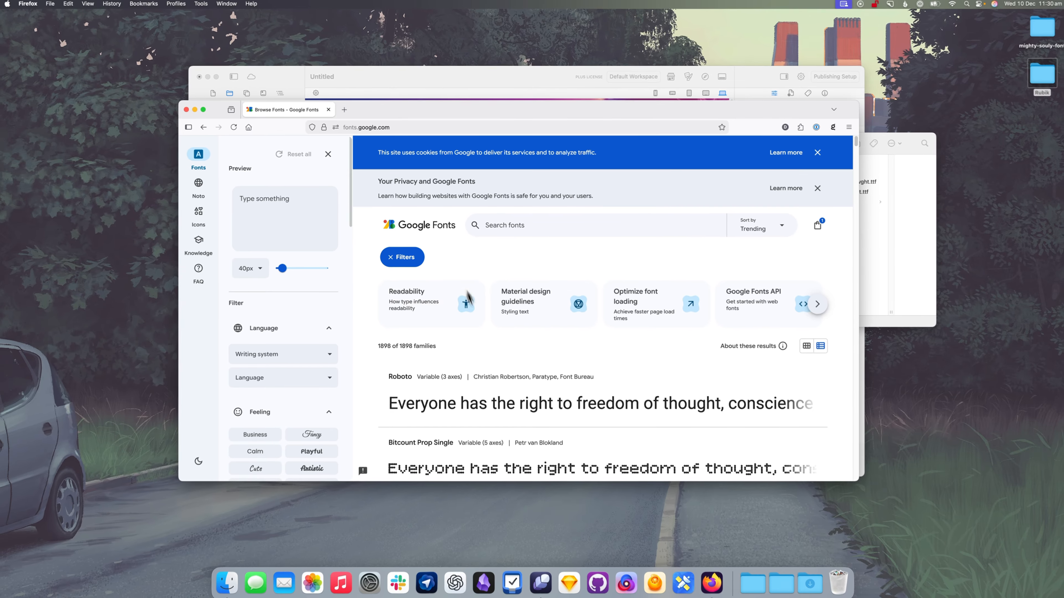
pyautogui.scroll(-3, 541, 486)
pyautogui.scroll(-4, 507, 365)
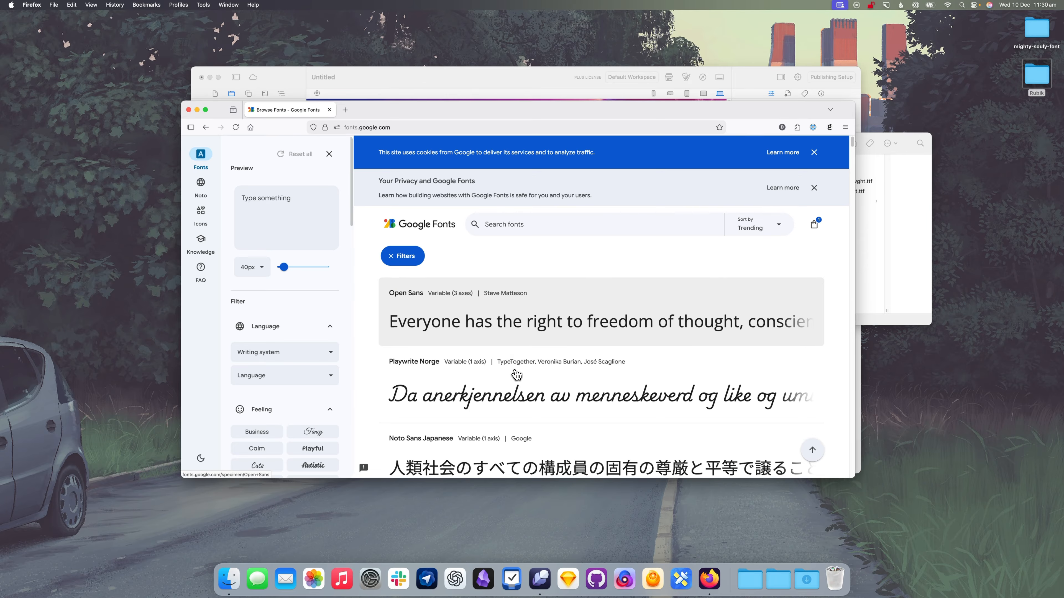
pyautogui.scroll(-3, 519, 376)
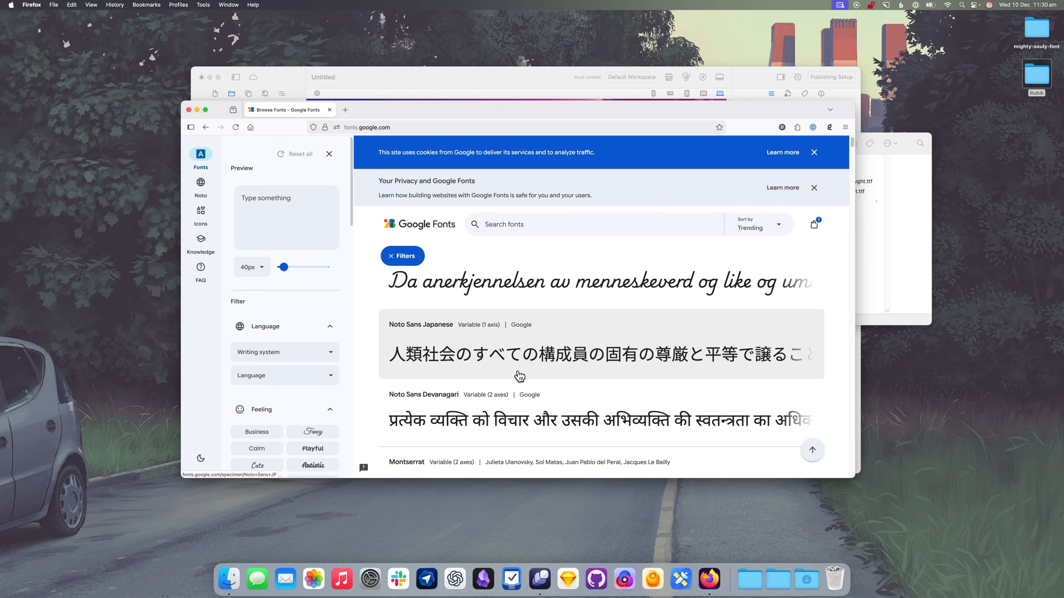
pyautogui.scroll(1, 551, 321)
pyautogui.click(604, 315)
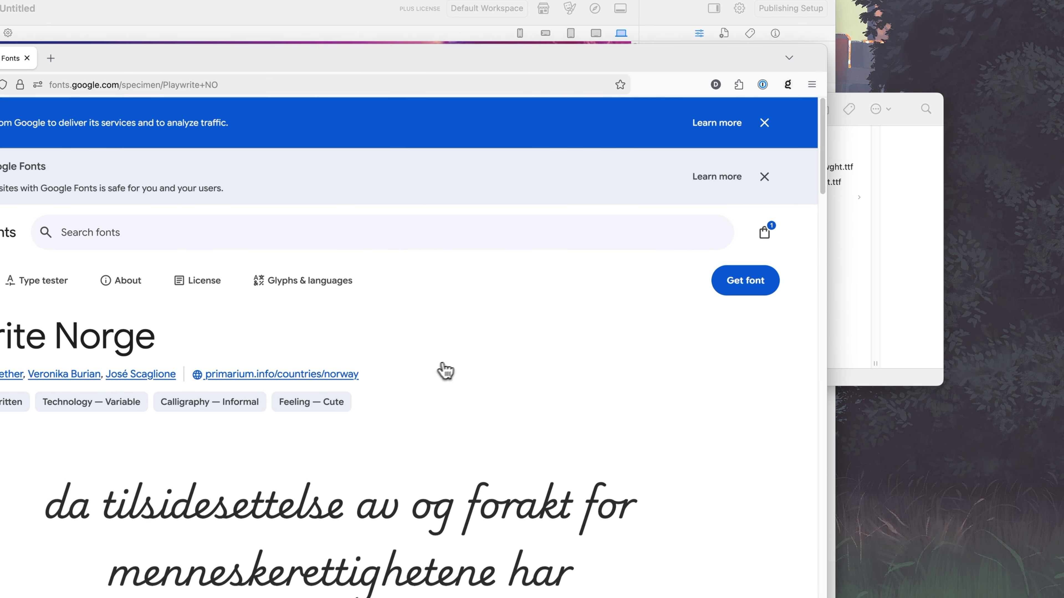
pyautogui.click(770, 293)
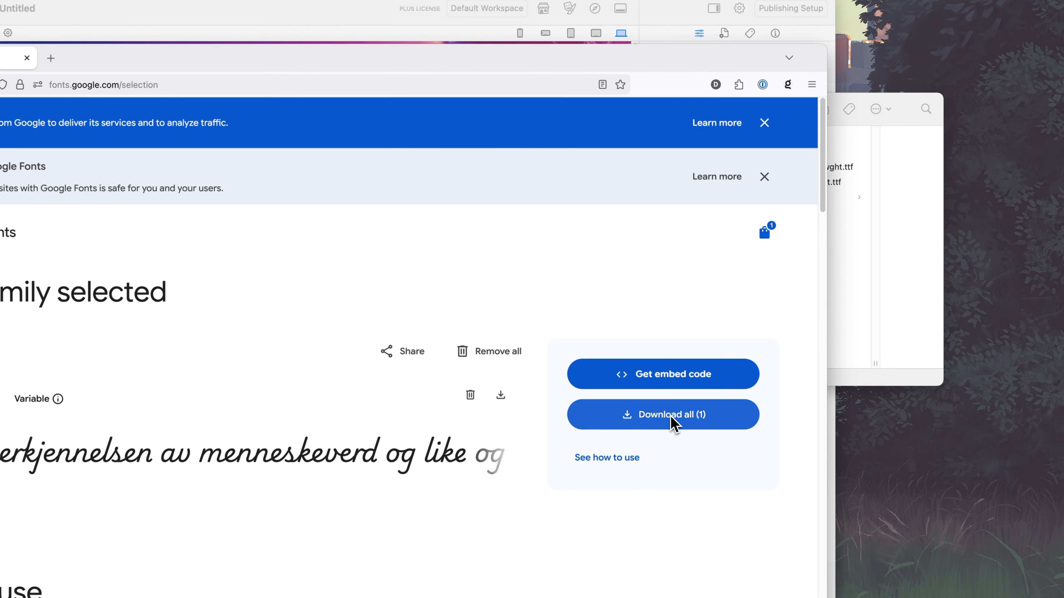
pyautogui.keyDown('alt'); pyautogui.click(856, 344); pyautogui.keyUp('alt')
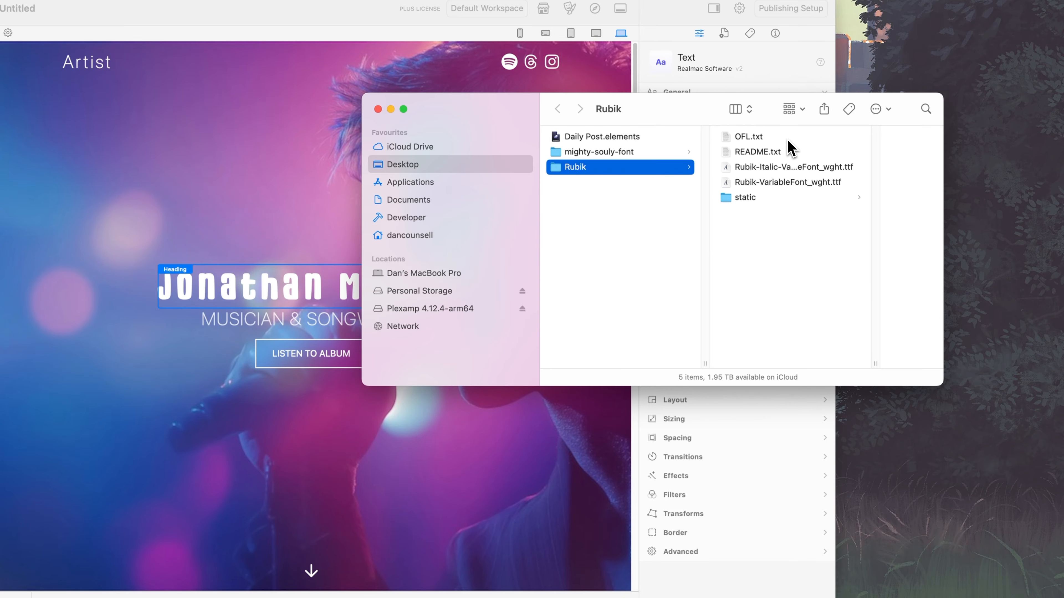
# Add Rubik-Regular.ttf, Rubik-Medium.ttf, Rubik-Bold.ttf and Rubik-Black.ttf from the static folder to the project's fonts resource folder
pyautogui.click(764, 202)
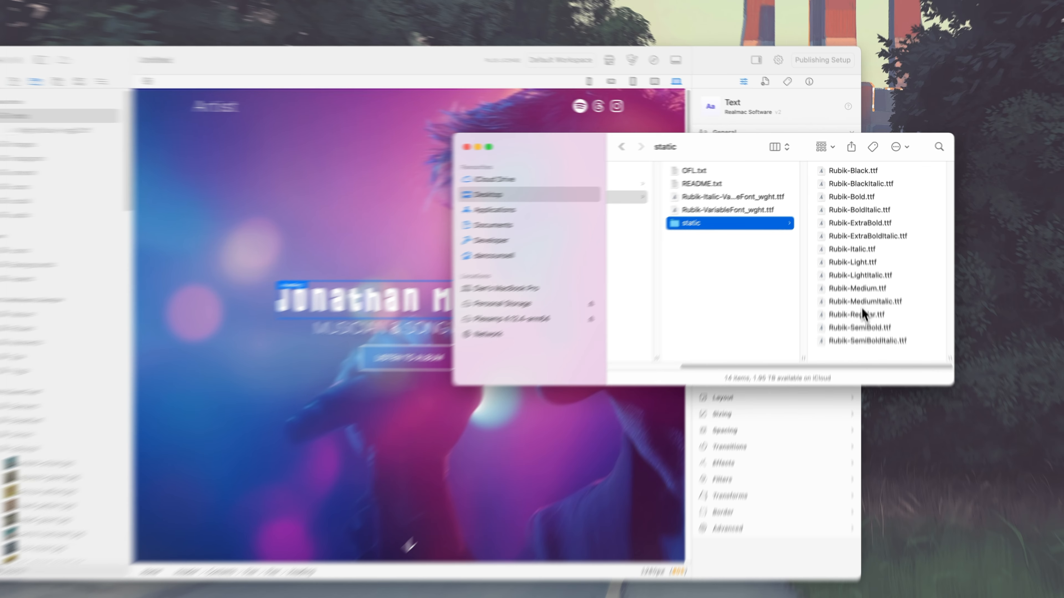
pyautogui.click(864, 261)
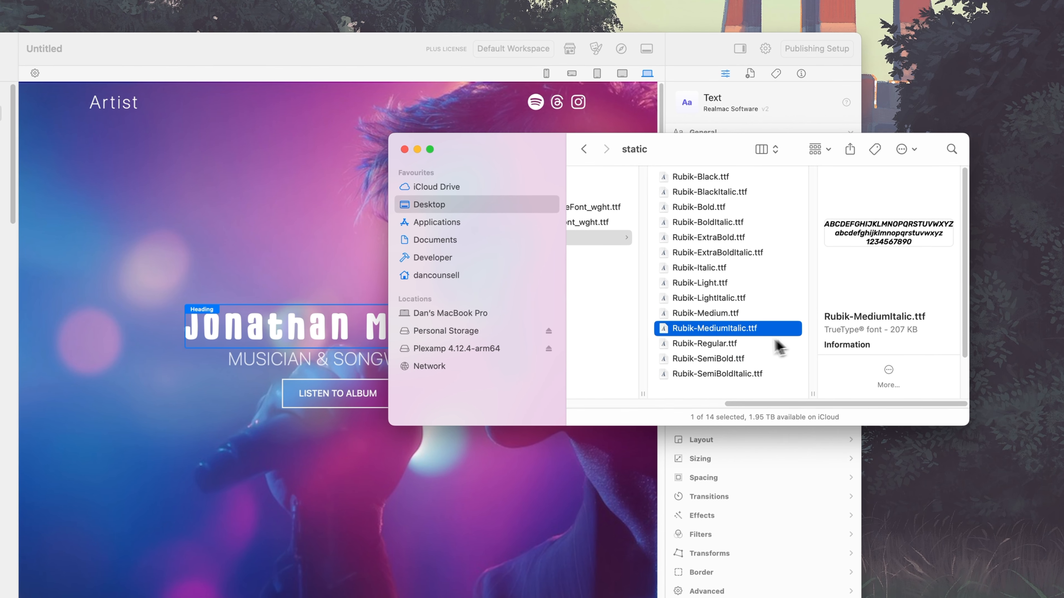
pyautogui.click(787, 271)
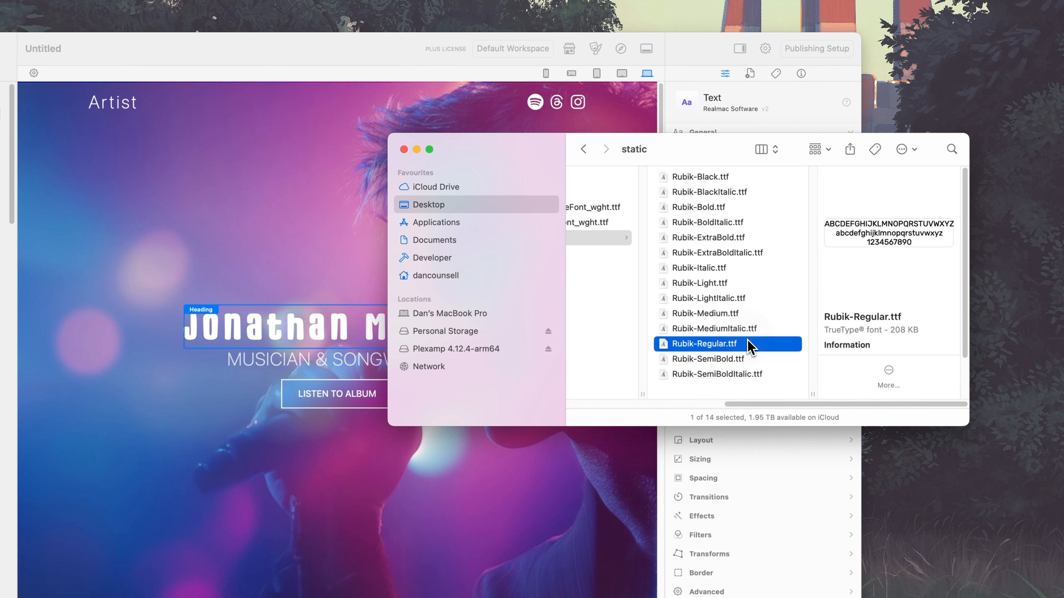
pyautogui.keyDown('super'); pyautogui.click(719, 315); pyautogui.keyUp('super')
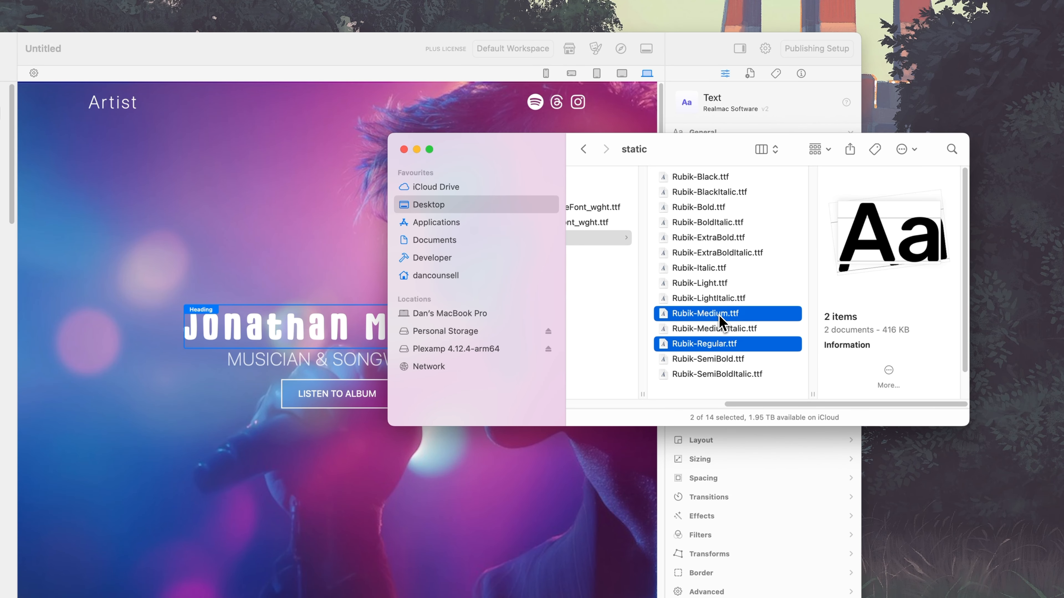
pyautogui.keyDown('super'); pyautogui.click(715, 208); pyautogui.keyUp('super')
pyautogui.keyDown('super'); pyautogui.click(720, 178); pyautogui.keyUp('super')
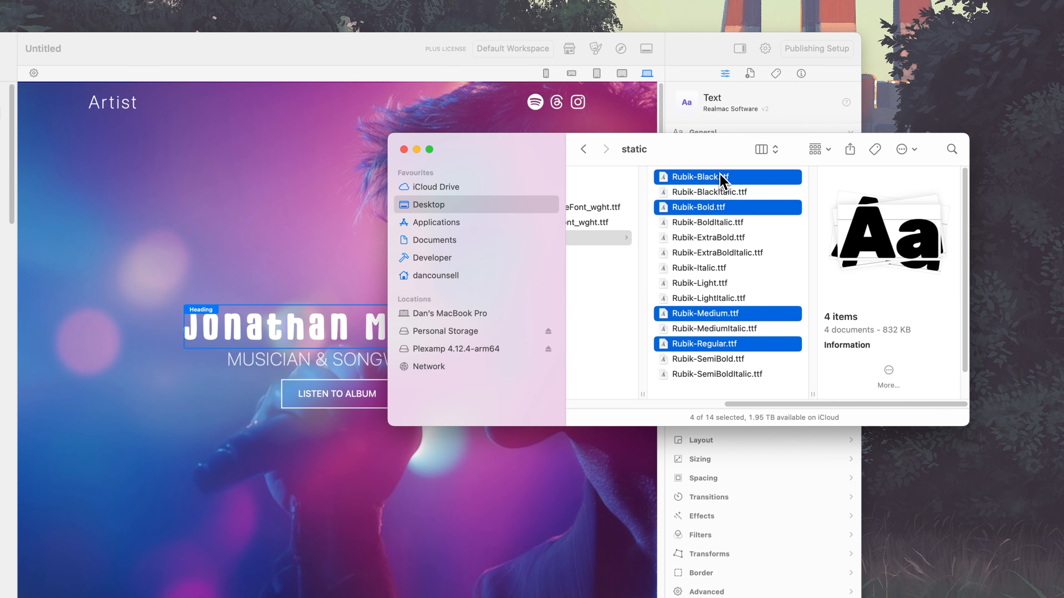
pyautogui.moveTo(721, 181); pyautogui.dragTo(243, 203)
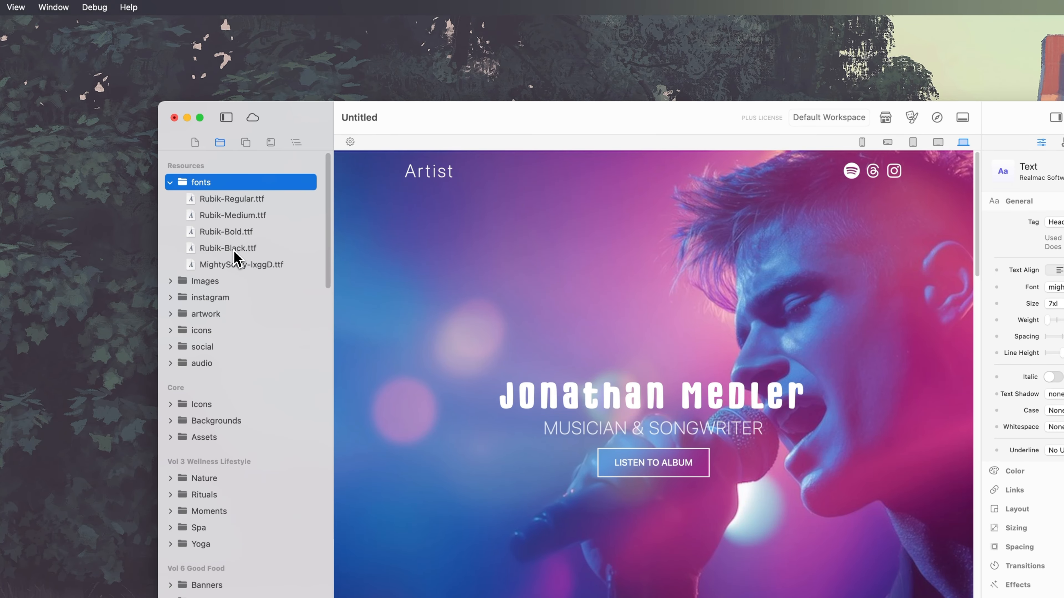
# Examine the imported Rubik font files, checking the preview, weight and width of Rubik-Black.ttf and Rubik-Regular.ttf
pyautogui.click(243, 200)
pyautogui.click(244, 215)
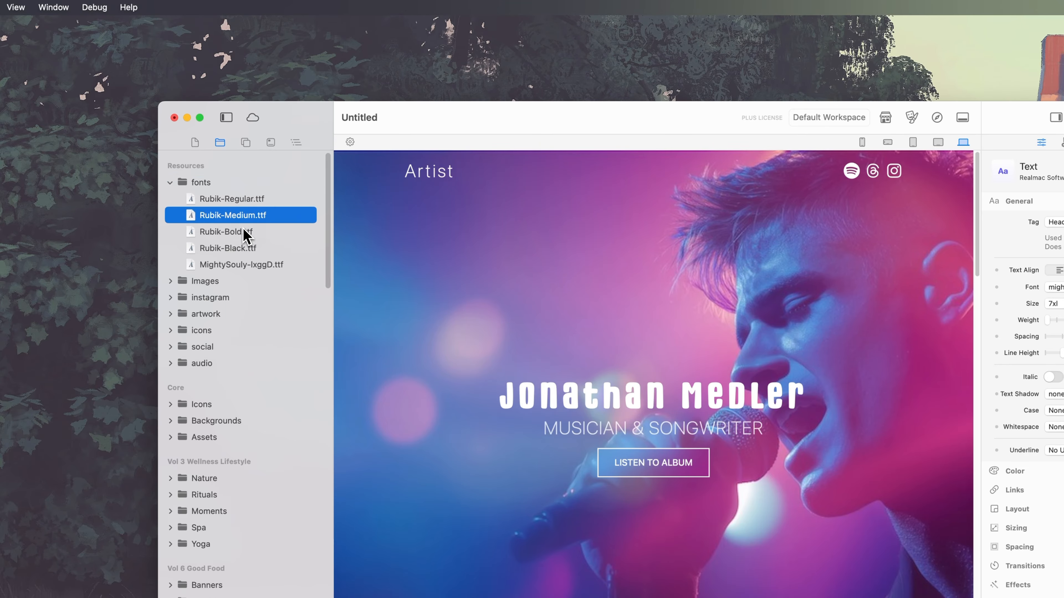
pyautogui.click(244, 231)
pyautogui.click(251, 250)
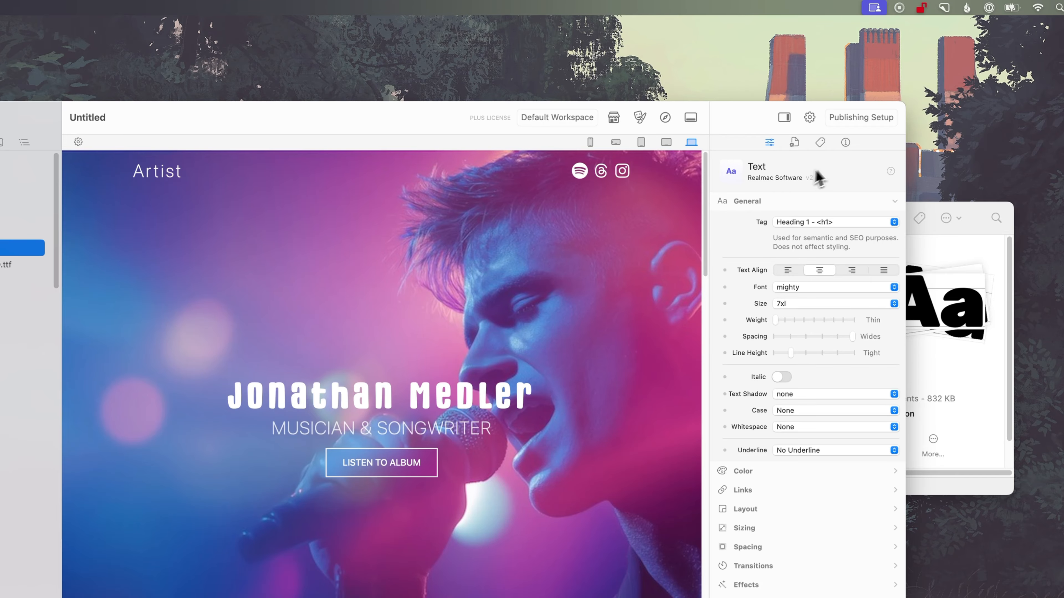
pyautogui.click(847, 143)
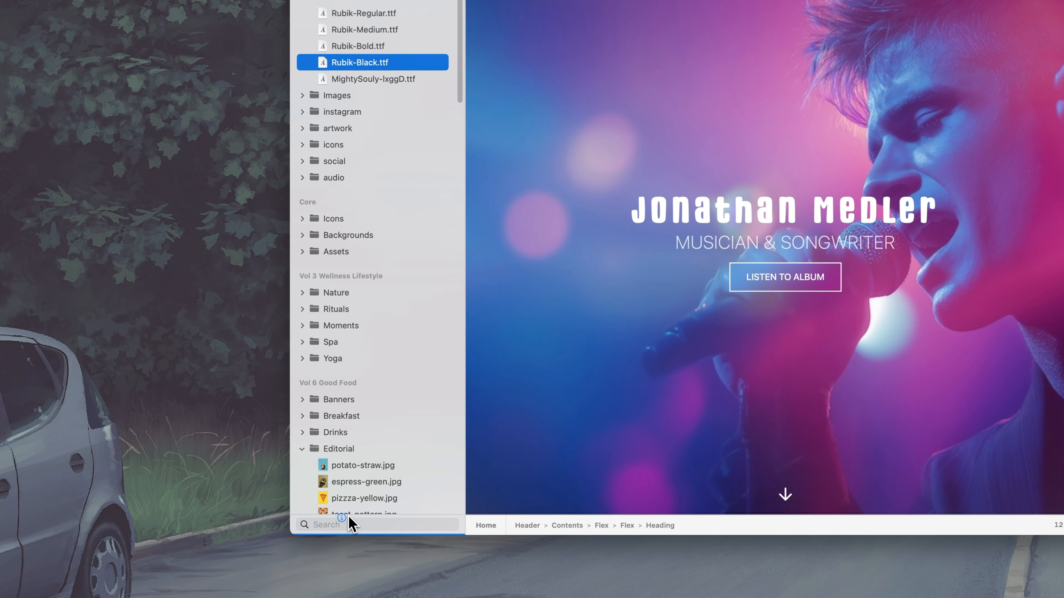
pyautogui.click(349, 518)
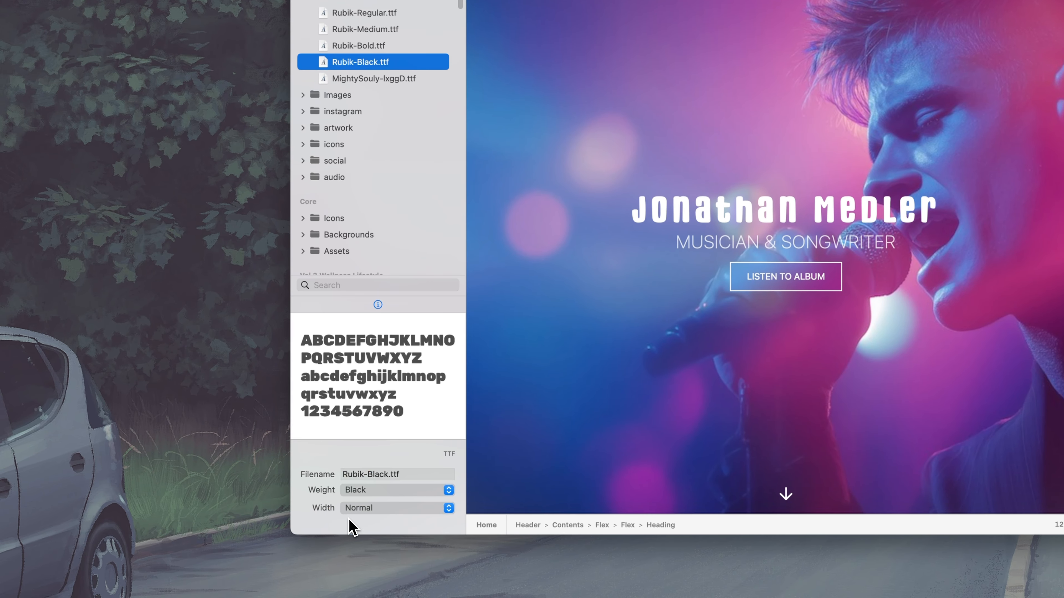
pyautogui.moveTo(421, 295); pyautogui.dragTo(411, 209)
pyautogui.click(363, 80)
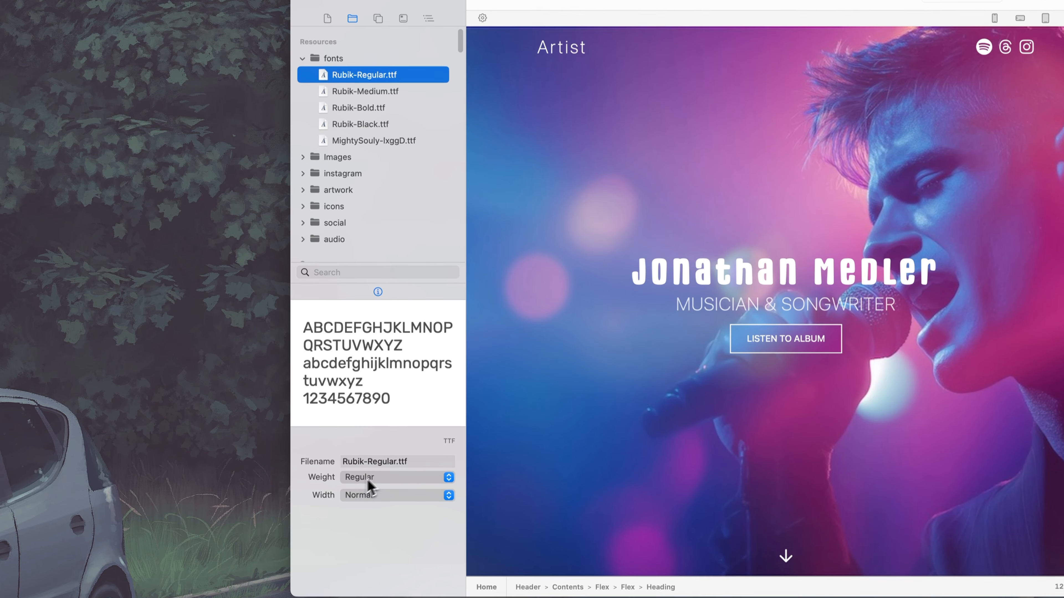
# Check the preview and weight of Rubik-Medium.ttf, Rubik-Bold.ttf and Rubik-Black.ttf in the fonts folder
pyautogui.click(392, 85)
pyautogui.click(385, 103)
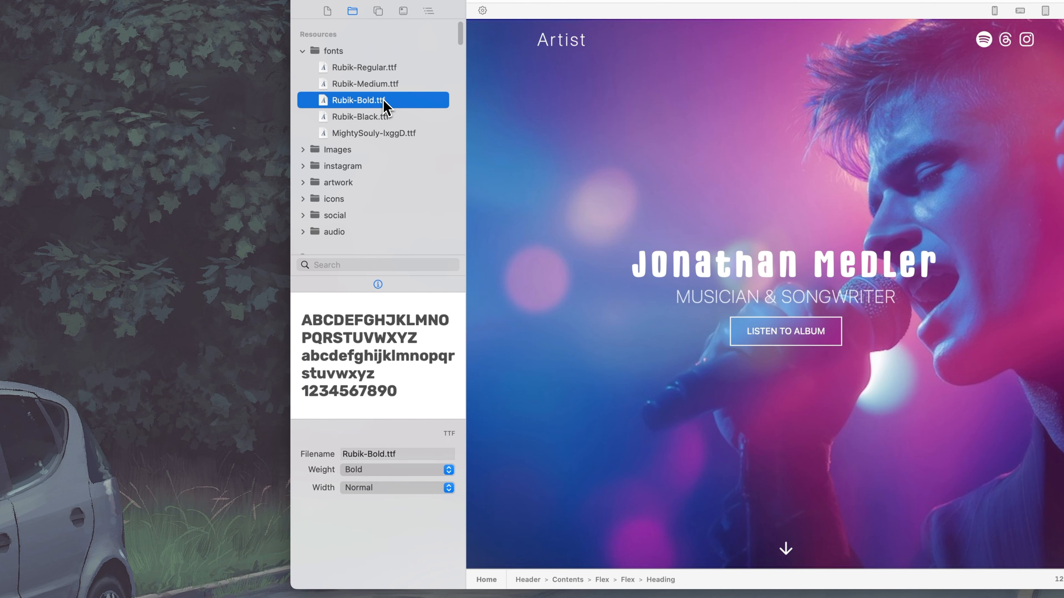
pyautogui.click(388, 119)
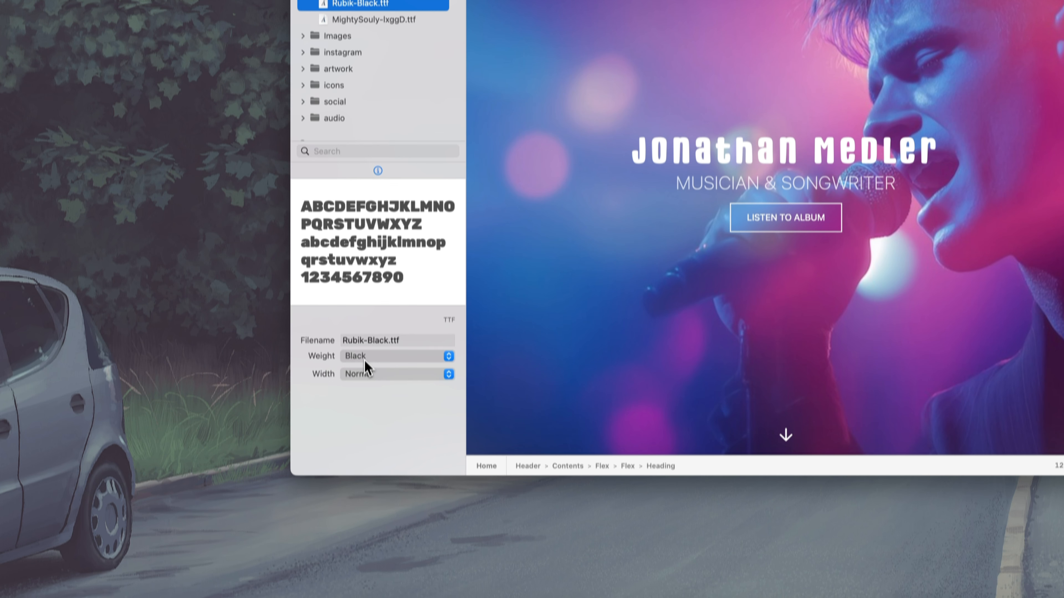
# Try Bold as the weight of Rubik-Black.ttf, and set the weight back to Black
pyautogui.click(365, 358)
pyautogui.click(381, 319)
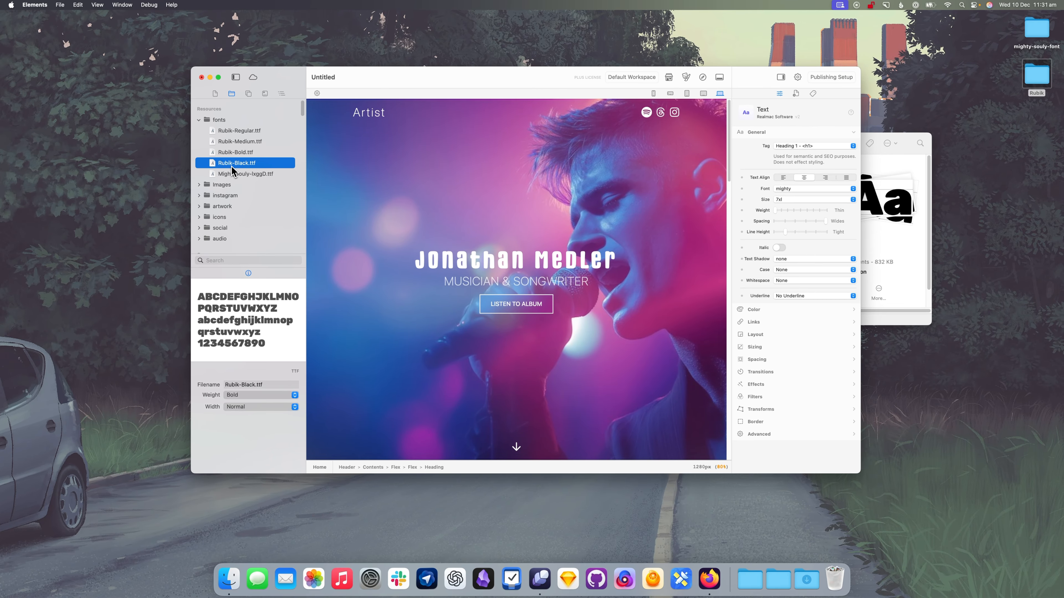
pyautogui.click(240, 397)
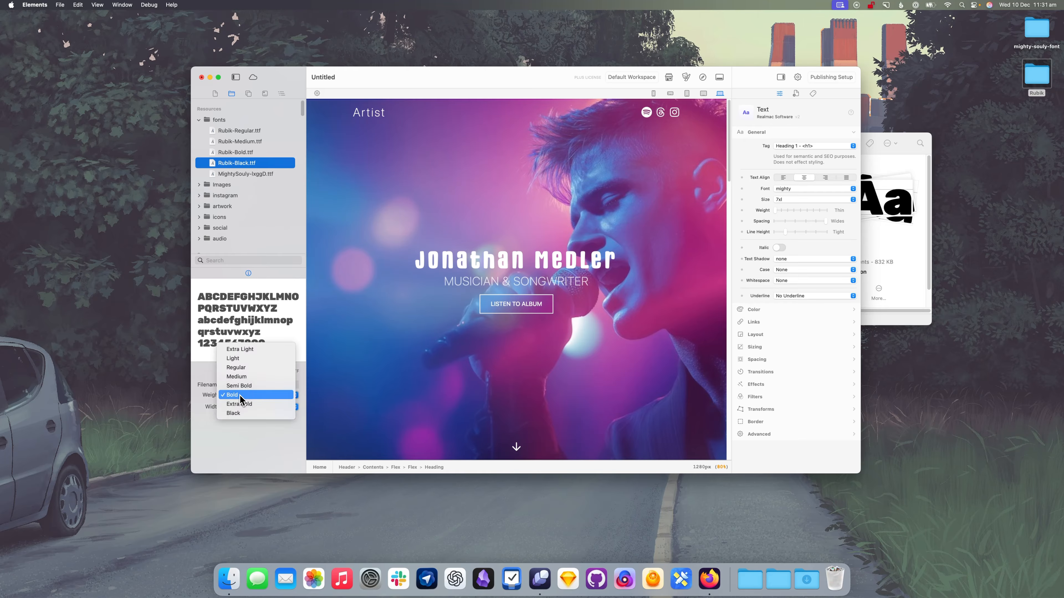
pyautogui.click(263, 415)
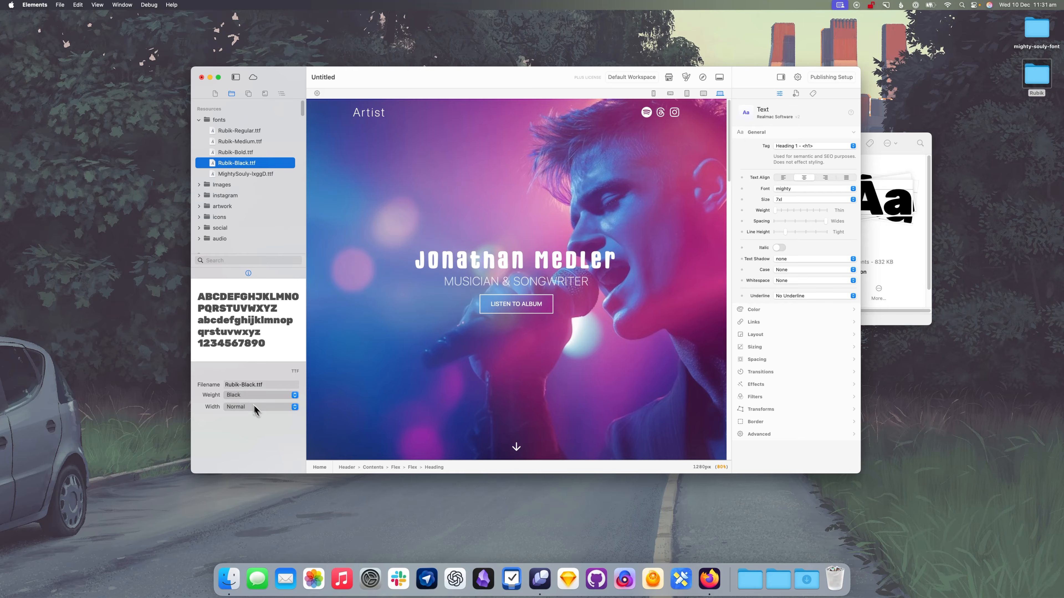
# Compare the previews and weights of the Bold, Medium, Regular and Black Rubik files in the fonts folder
pyautogui.click(254, 154)
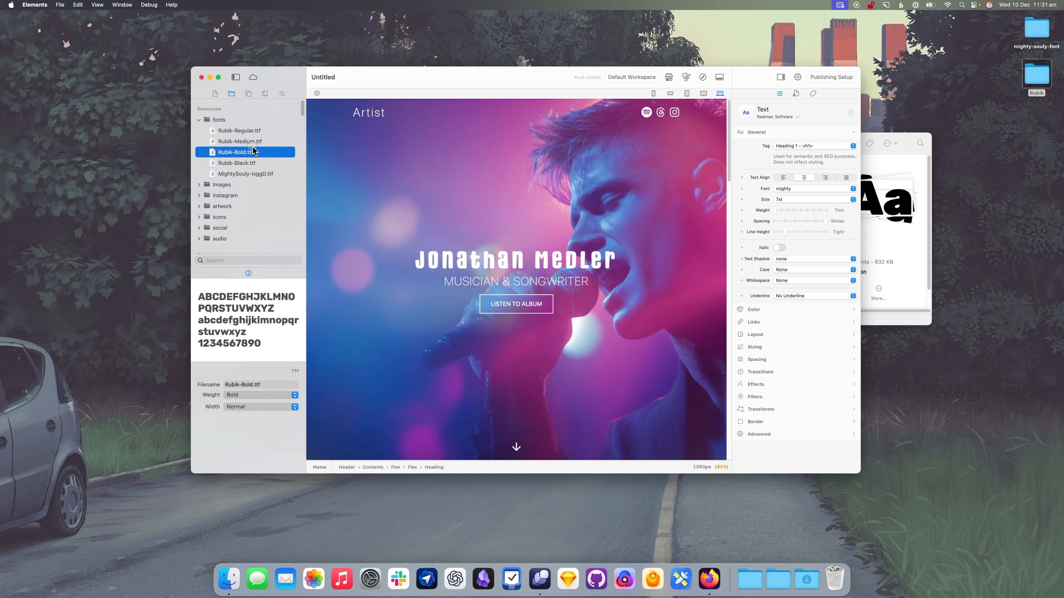
pyautogui.click(253, 145)
pyautogui.click(256, 133)
pyautogui.click(256, 143)
pyautogui.click(256, 153)
pyautogui.click(258, 163)
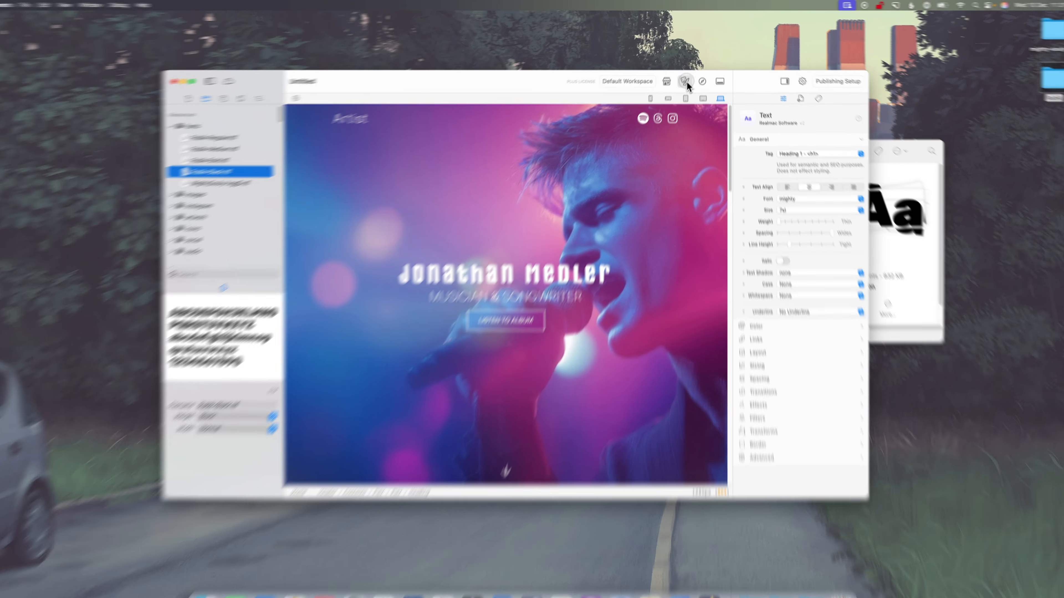
# Add a new custom font to the theme's font families and set its kind to Font Resources
pyautogui.click(686, 80)
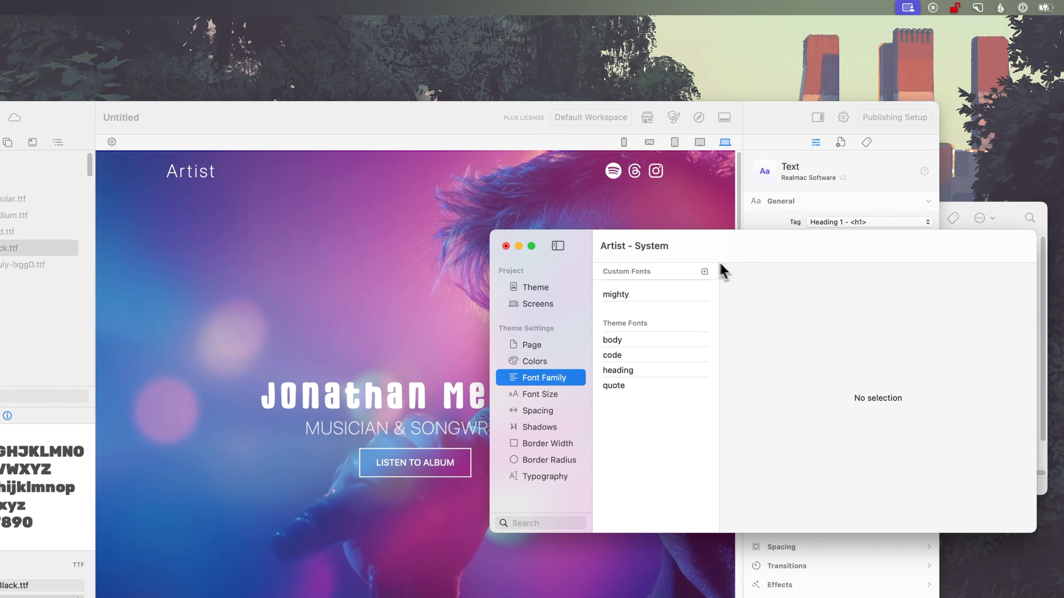
pyautogui.click(704, 272)
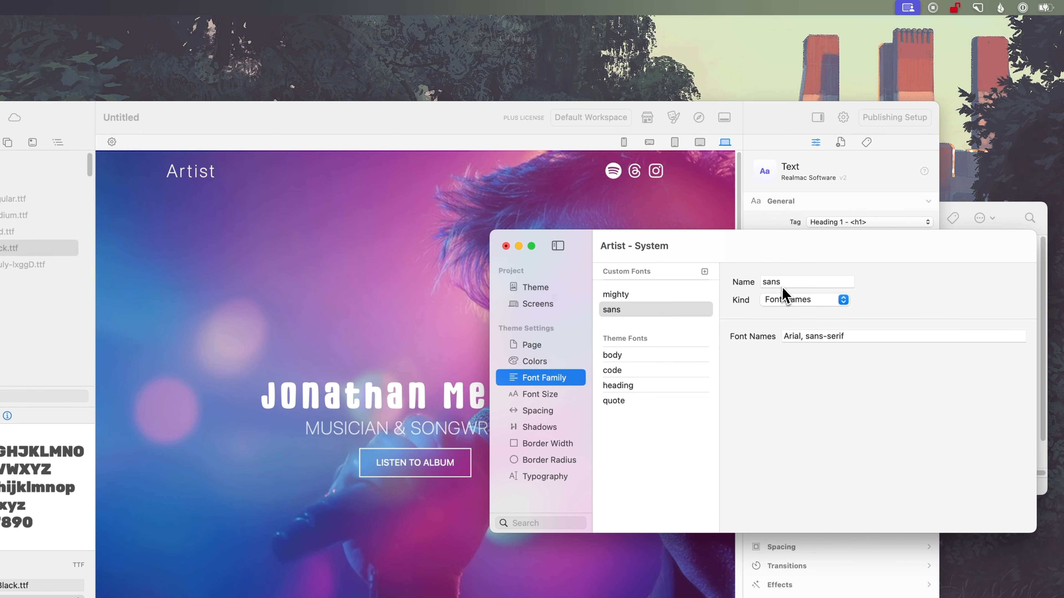
pyautogui.click(785, 304)
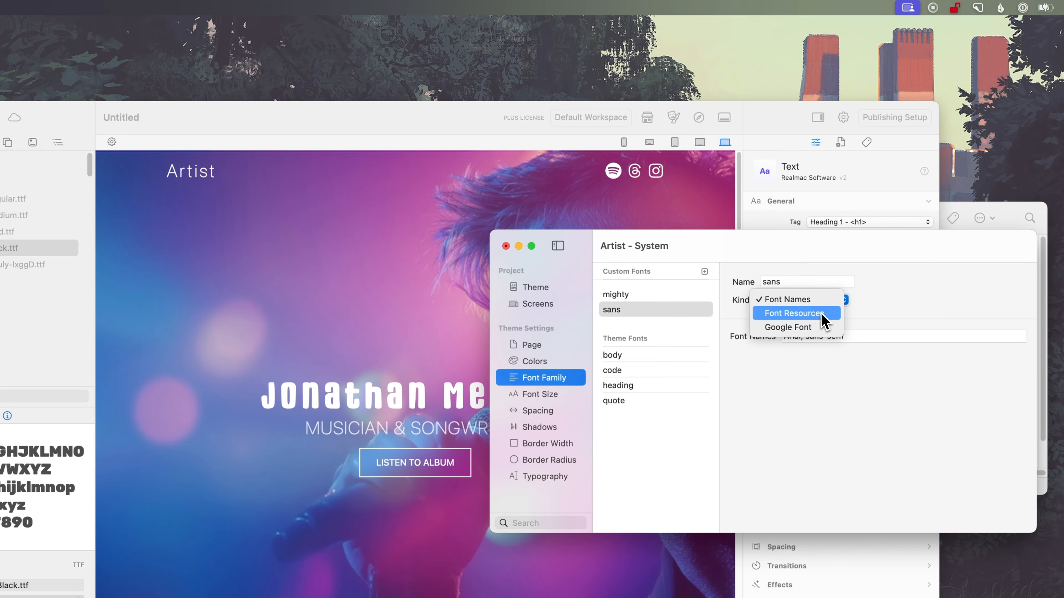
pyautogui.click(822, 315)
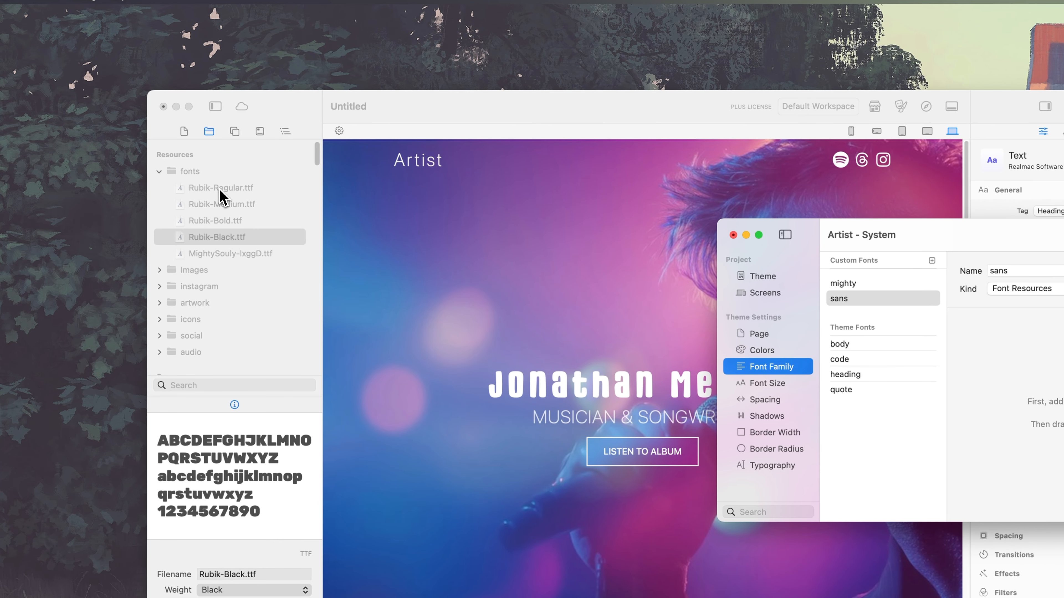
# Add Rubik-Regular.ttf, Rubik-Medium.ttf, Rubik-Bold.ttf and Rubik-Black.ttf from the project's resources to the custom font sans
pyautogui.moveTo(219, 189); pyautogui.dragTo(1005, 349)
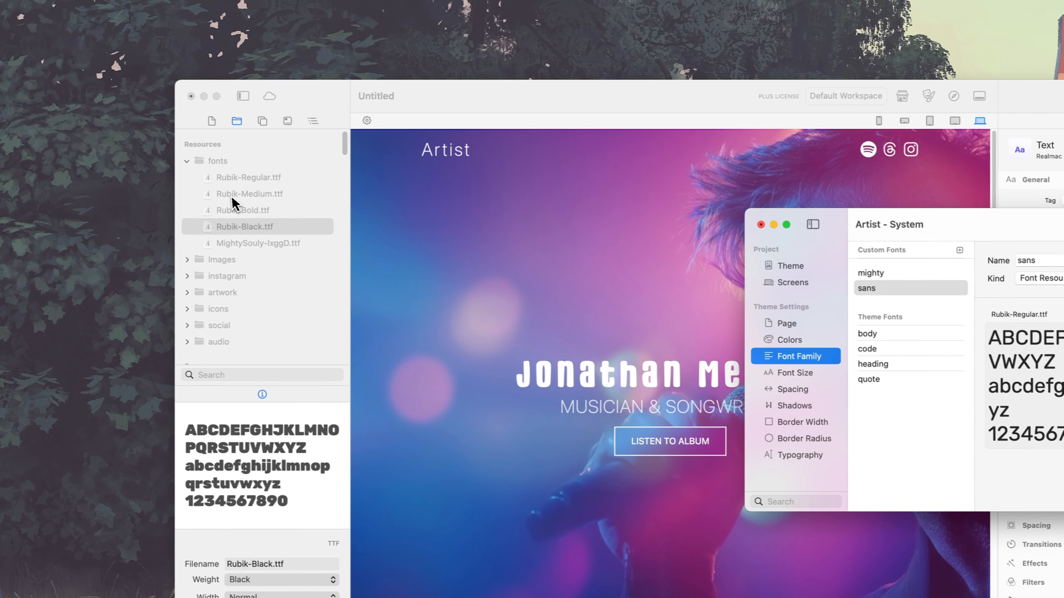
pyautogui.moveTo(203, 206); pyautogui.dragTo(1038, 475)
pyautogui.moveTo(908, 398); pyautogui.dragTo(906, 401)
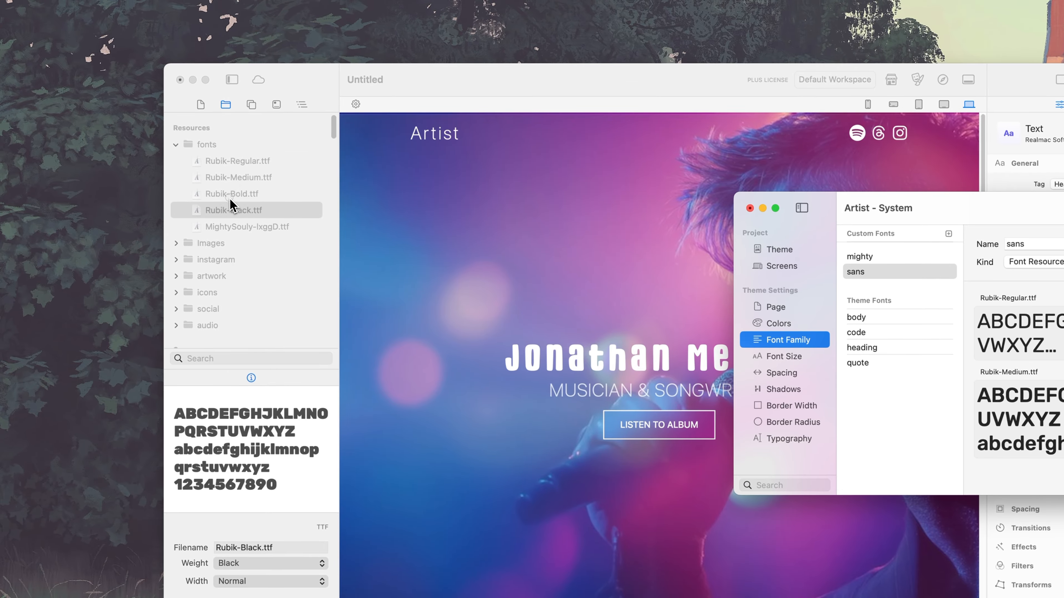
pyautogui.moveTo(83, 143); pyautogui.dragTo(942, 322)
pyautogui.moveTo(867, 325); pyautogui.dragTo(871, 329)
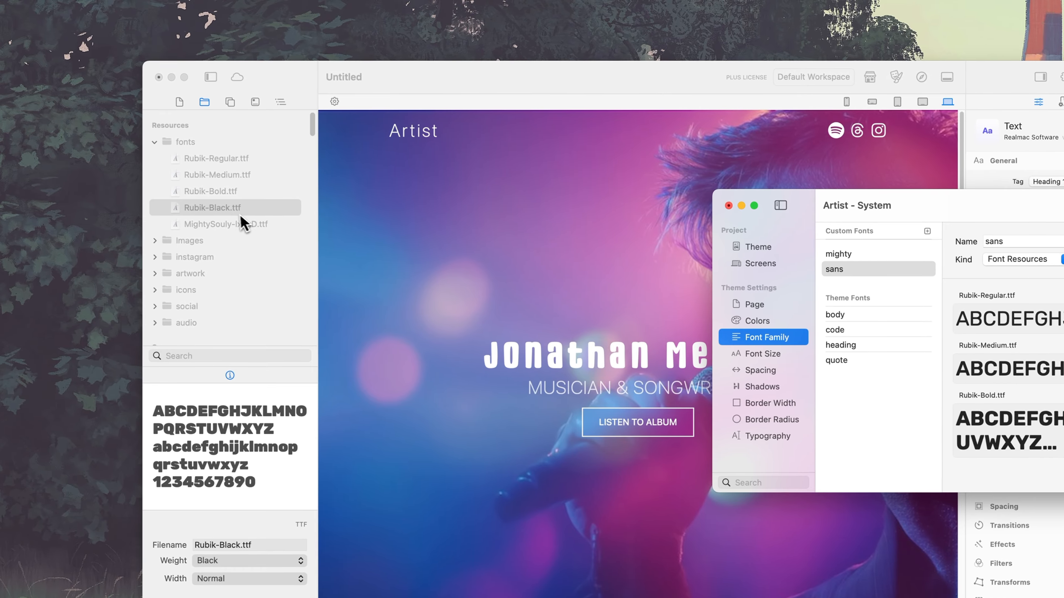
pyautogui.moveTo(38, 162); pyautogui.dragTo(950, 327)
pyautogui.moveTo(1042, 345); pyautogui.dragTo(1038, 342)
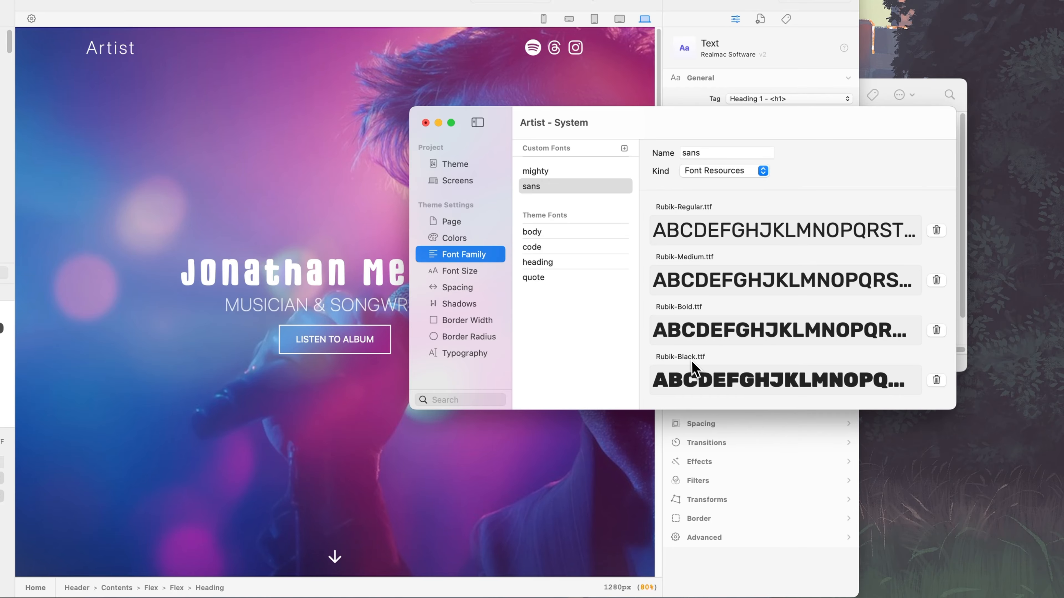
# Rename the custom font sans as rubik
pyautogui.click(379, 279)
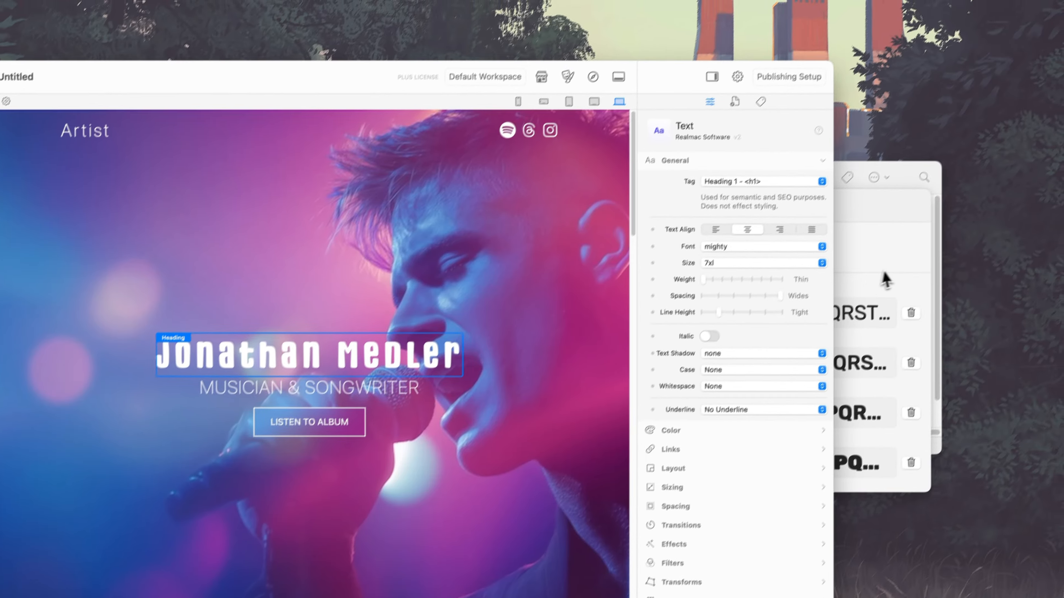
pyautogui.click(956, 205)
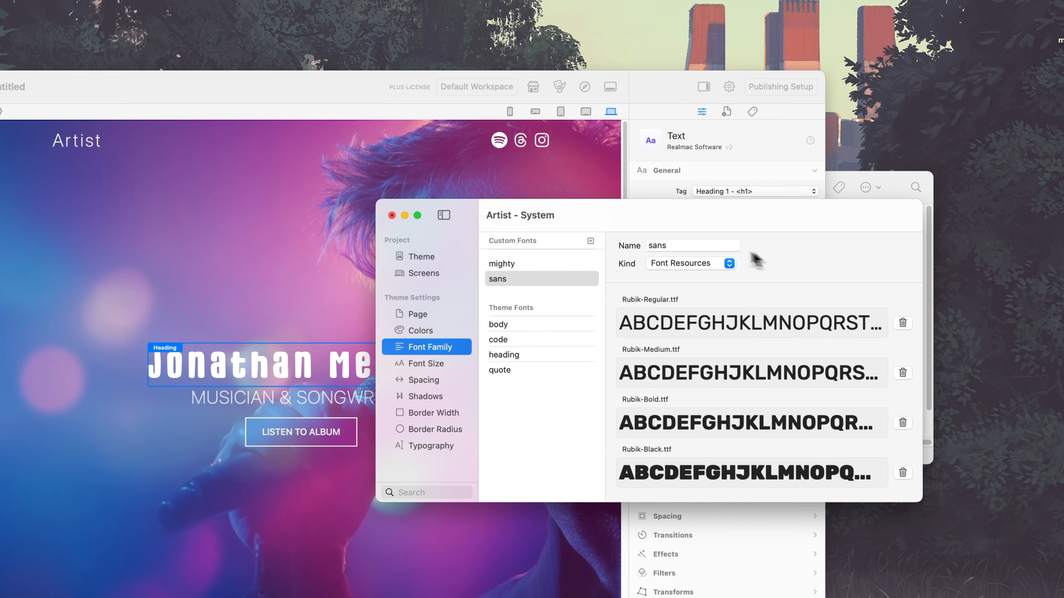
pyautogui.doubleClick(695, 245)
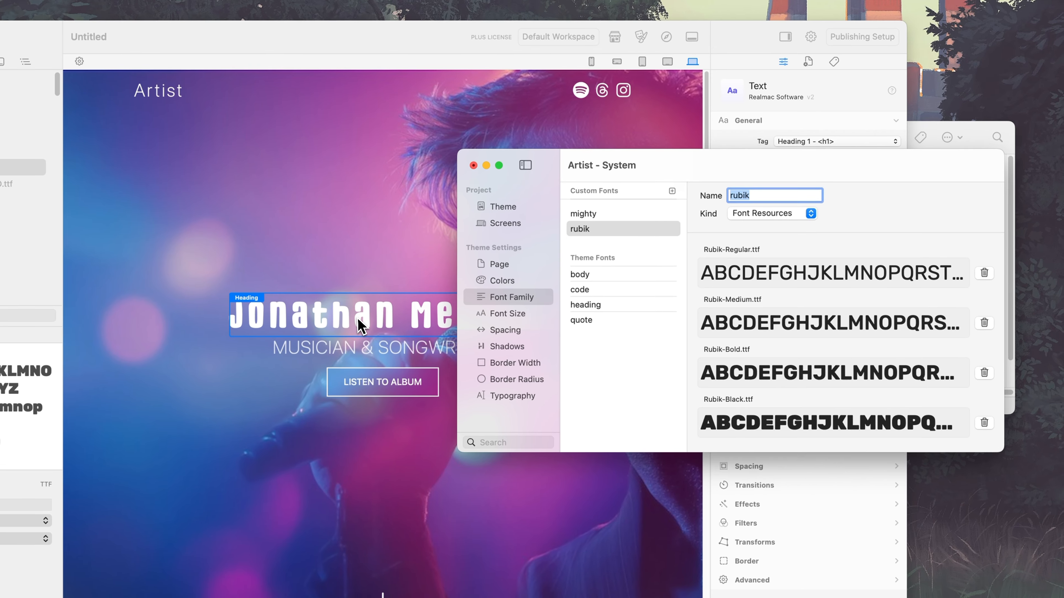
# Apply the rubik font to the large artist name heading and set its weight to Black
pyautogui.click(311, 373)
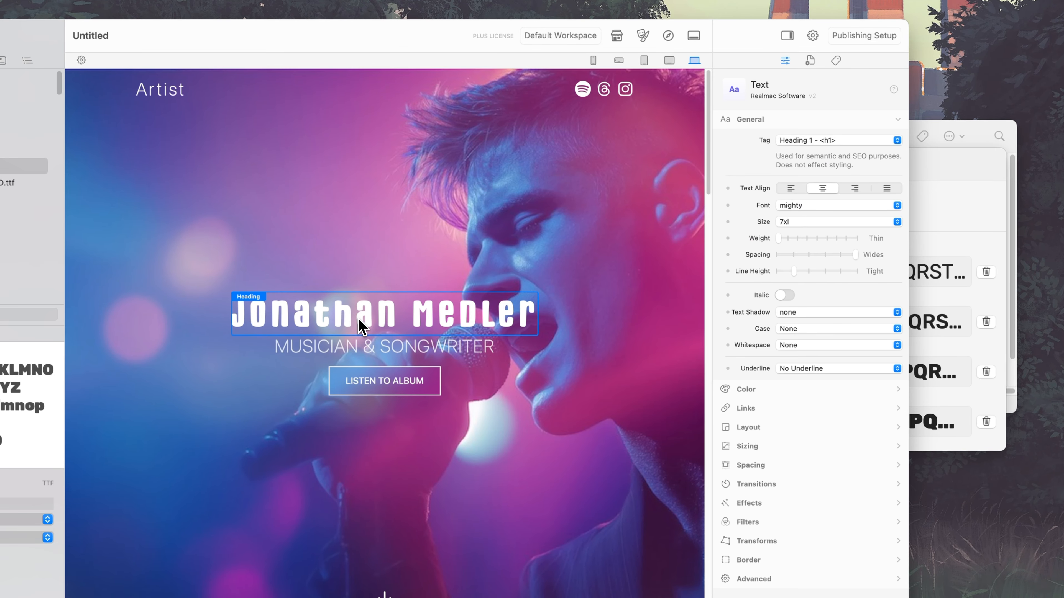
pyautogui.click(798, 206)
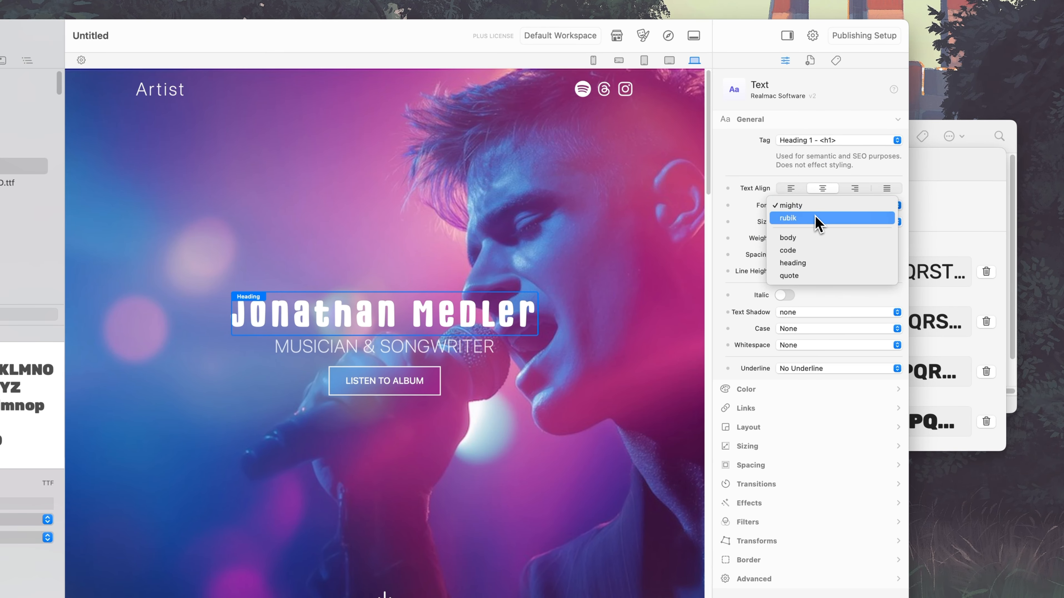
pyautogui.click(820, 218)
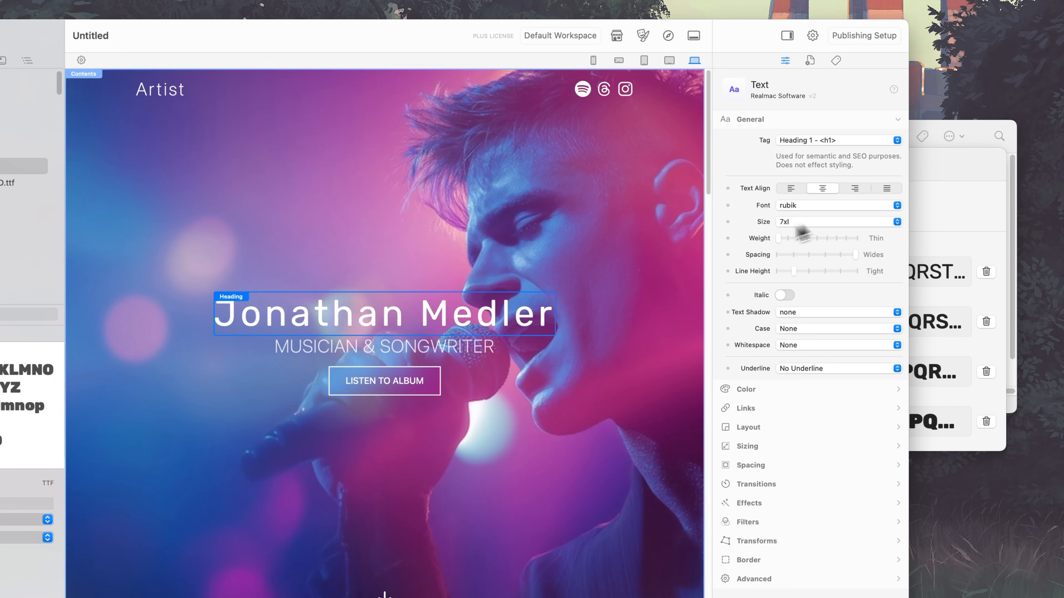
pyautogui.moveTo(780, 242); pyautogui.dragTo(866, 249)
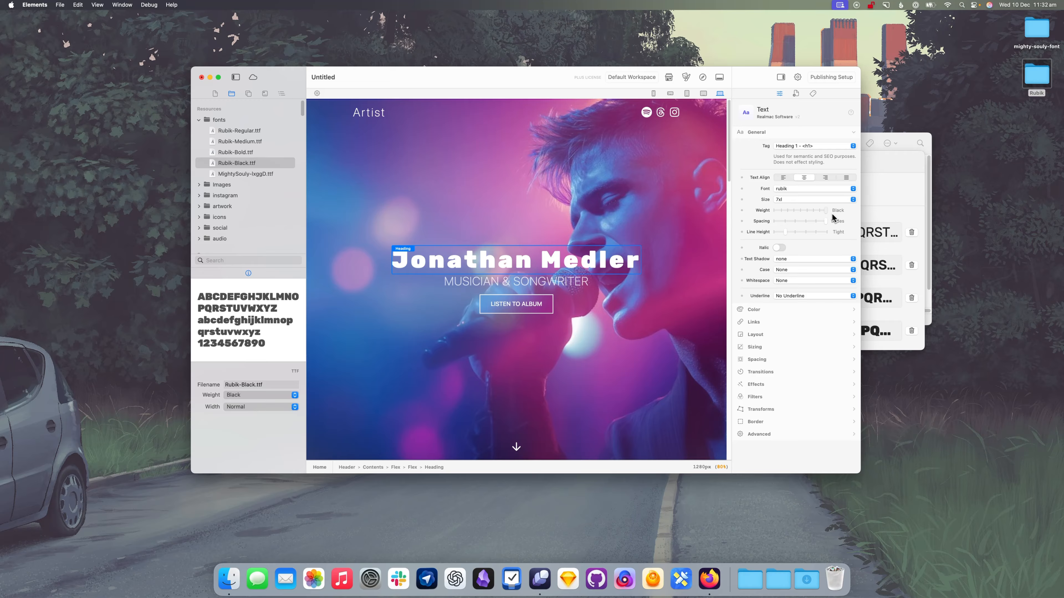
pyautogui.moveTo(815, 217); pyautogui.dragTo(781, 219)
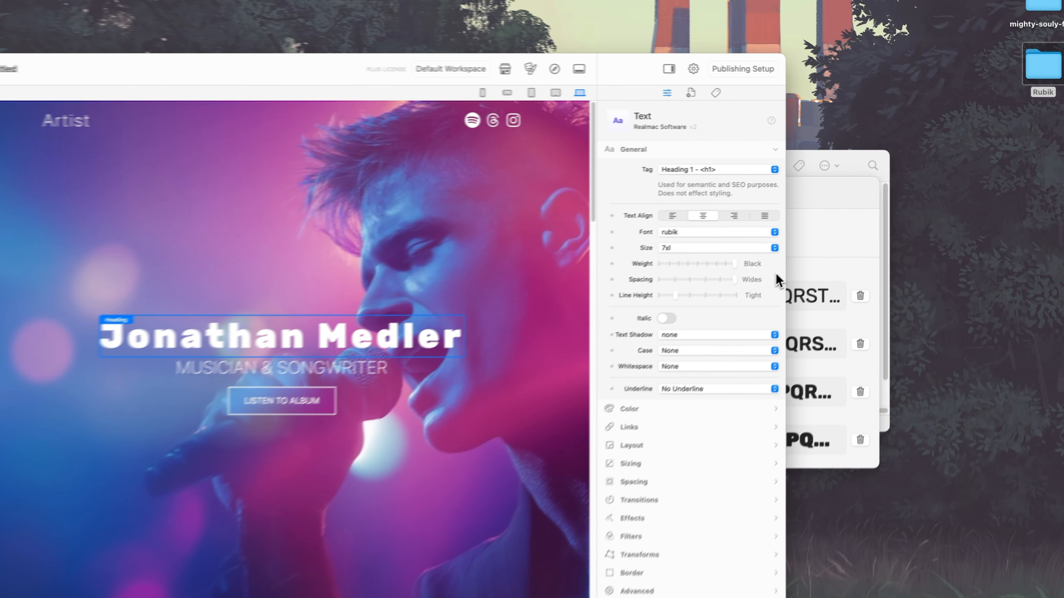
# Switch the artist name heading to the mighty font and try its weight range, ending at Thin
pyautogui.click(798, 190)
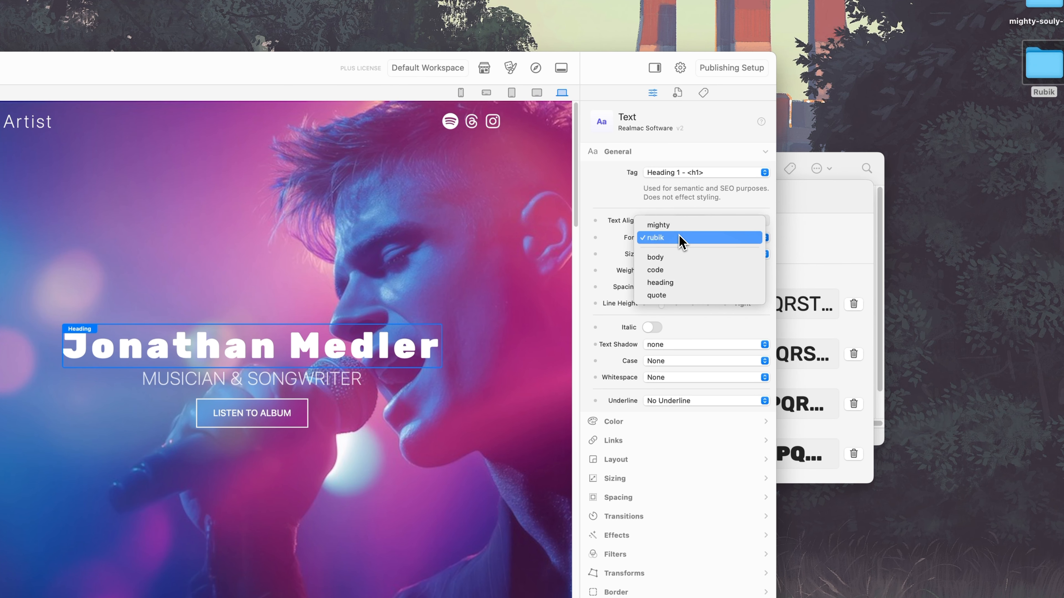
pyautogui.click(692, 226)
pyautogui.moveTo(721, 271)
pyautogui.mouseDown()
pyautogui.moveTo(625, 277)
pyautogui.moveTo(731, 281)
pyautogui.mouseUp()
pyautogui.moveTo(649, 281); pyautogui.dragTo(739, 285)
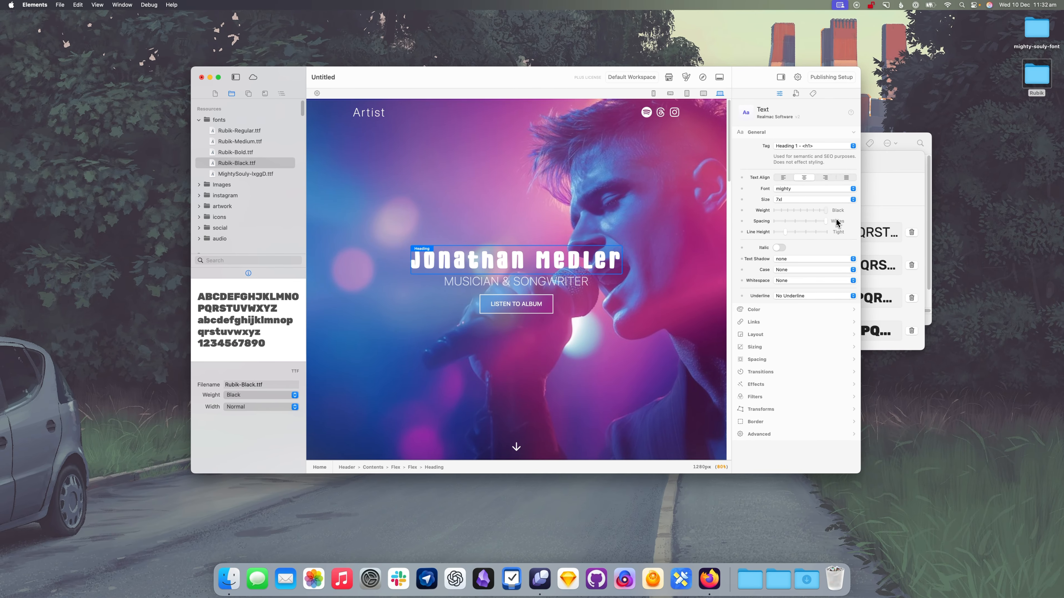
pyautogui.moveTo(837, 222); pyautogui.dragTo(746, 216)
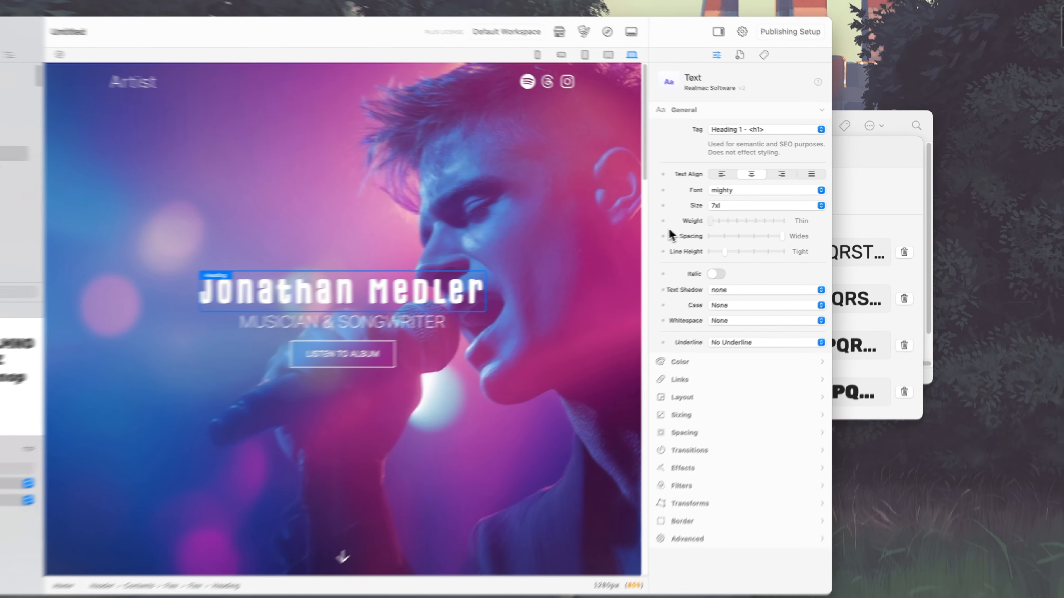
# Apply the rubik font to the artist name heading, keeping the weight at Thin
pyautogui.click(735, 191)
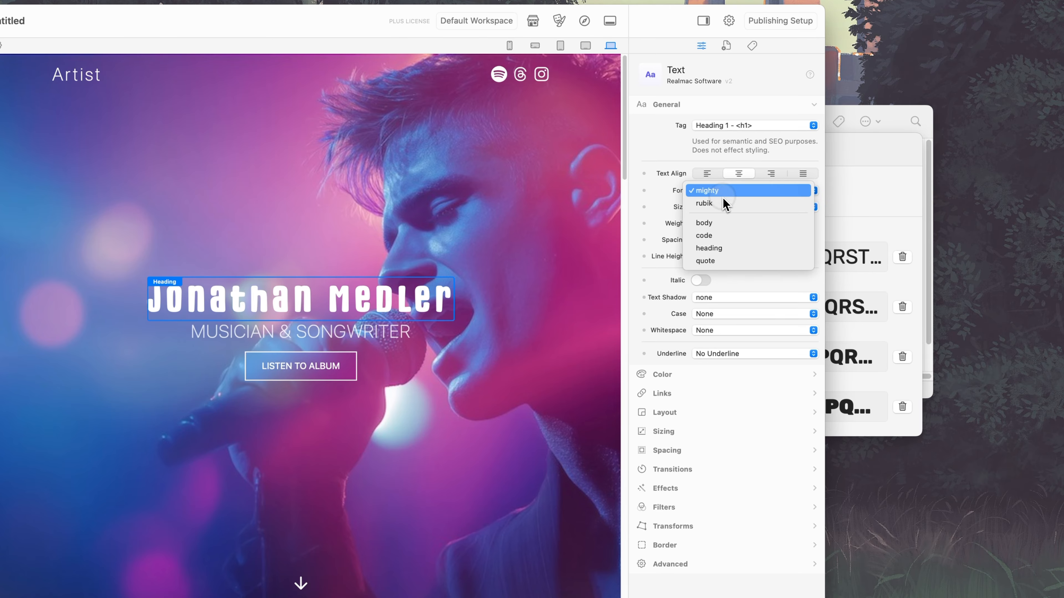
pyautogui.click(740, 207)
pyautogui.moveTo(743, 234); pyautogui.dragTo(705, 240)
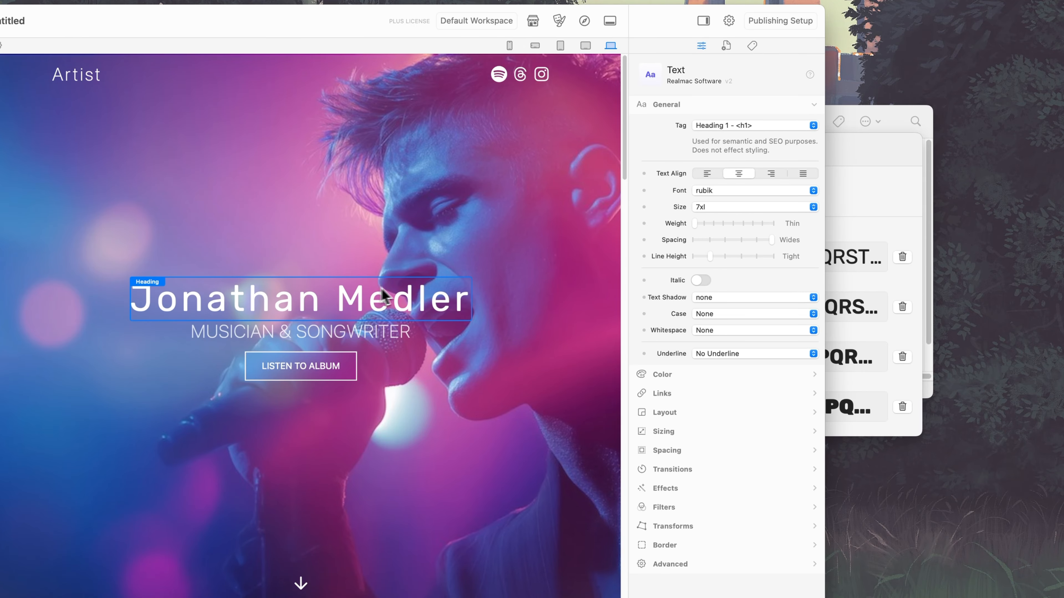
# Examine the settings of the body, code and heading theme fonts in the theme's font families
pyautogui.click(874, 194)
pyautogui.click(527, 290)
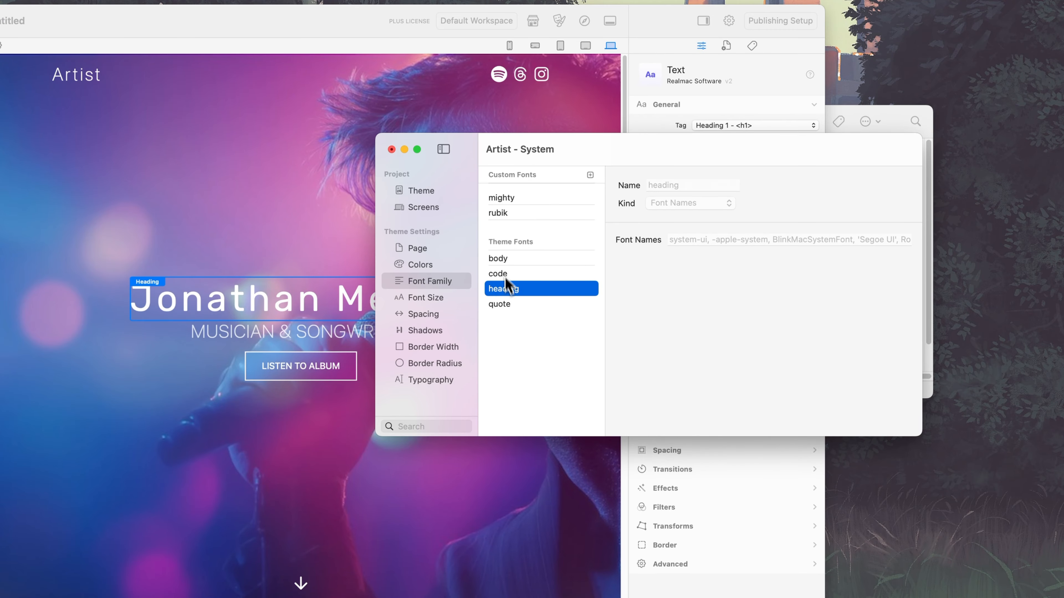
pyautogui.click(507, 258)
pyautogui.click(516, 273)
pyautogui.click(521, 289)
# Override the heading theme font with a custom font of kind Font Resources that uses MightySouly-lxggD.ttf
pyautogui.moveTo(524, 295); pyautogui.dragTo(605, 305)
pyautogui.click(670, 205)
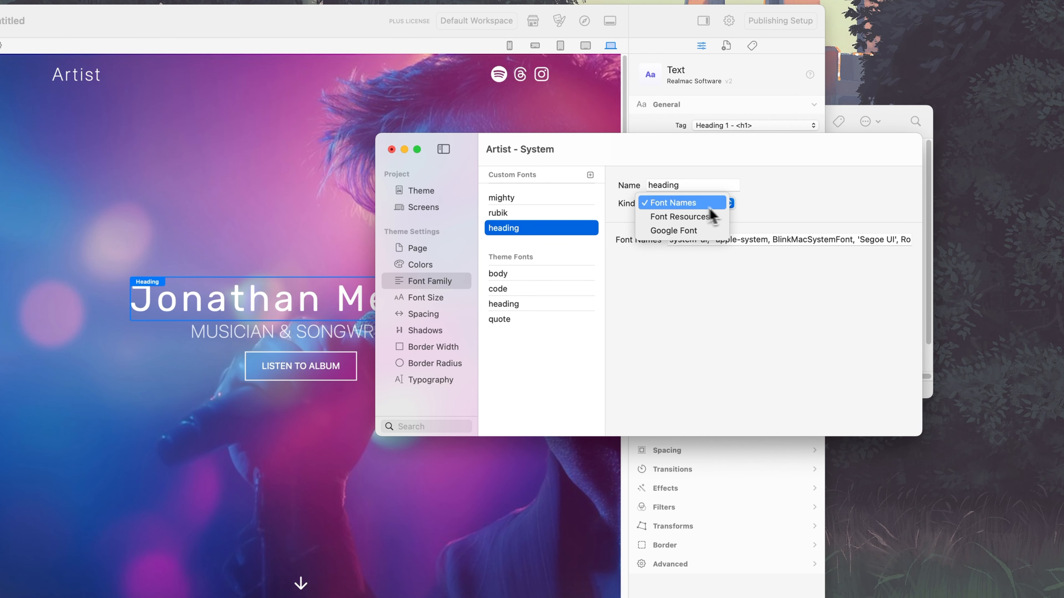
pyautogui.click(725, 217)
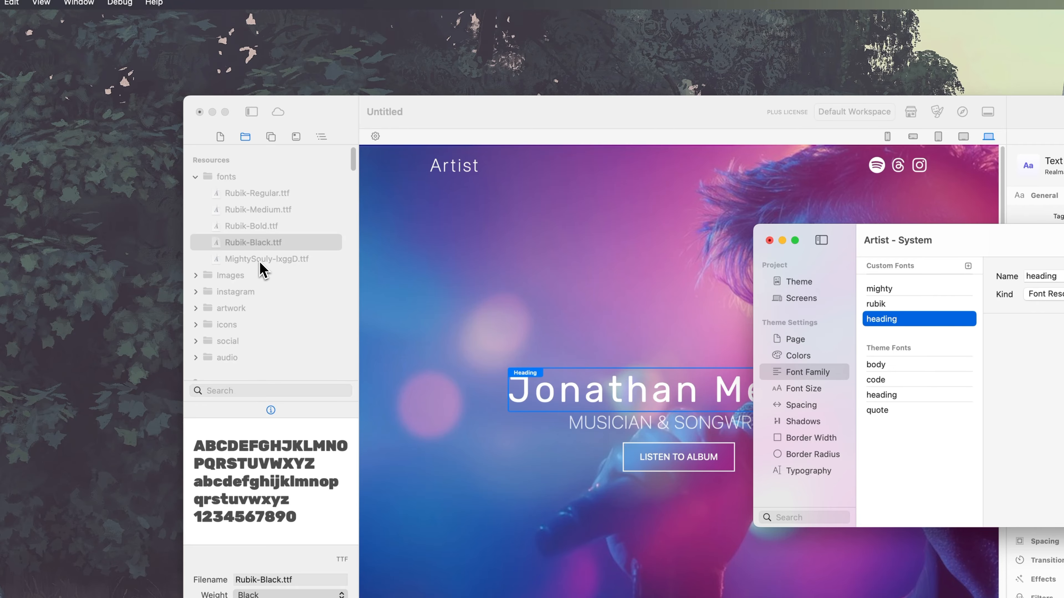
pyautogui.moveTo(258, 262); pyautogui.dragTo(843, 281)
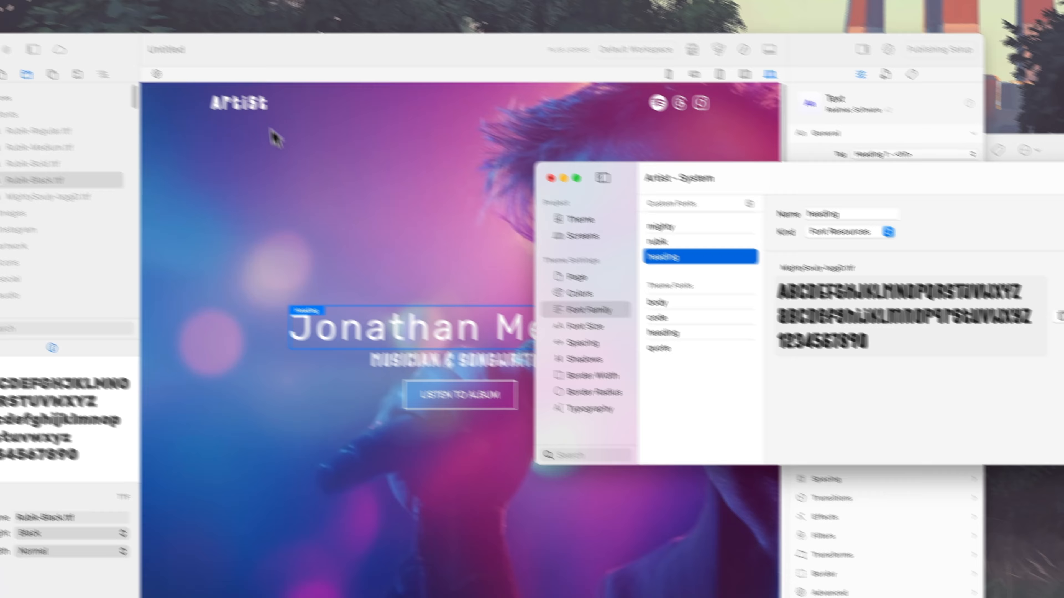
# Check which font the Artist title and the Musician & Songwriter subheading use, and review the headings further down the page
pyautogui.click(182, 79)
pyautogui.click(182, 78)
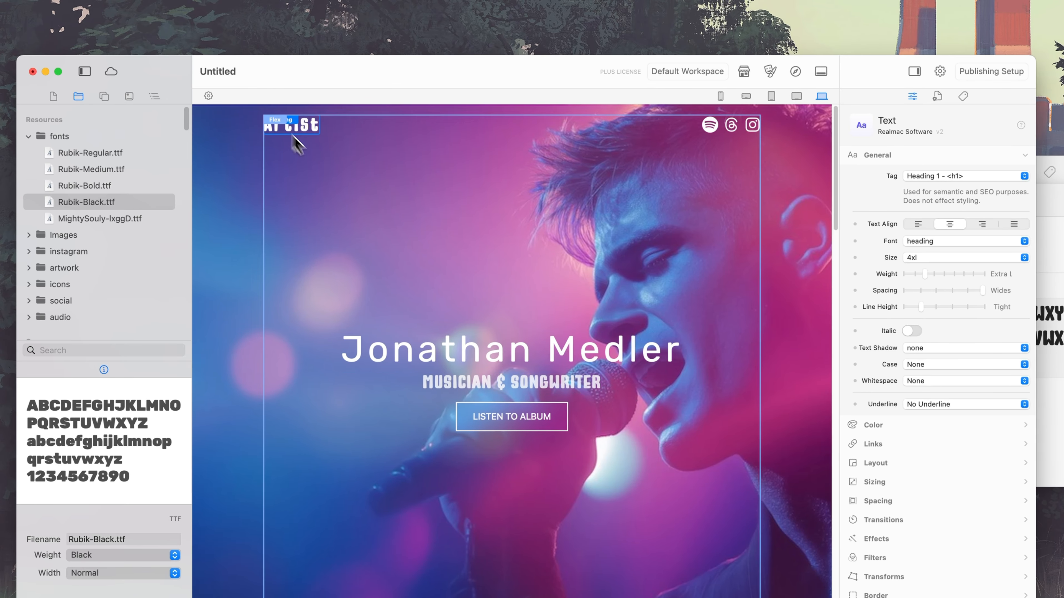
pyautogui.click(510, 381)
pyautogui.click(924, 241)
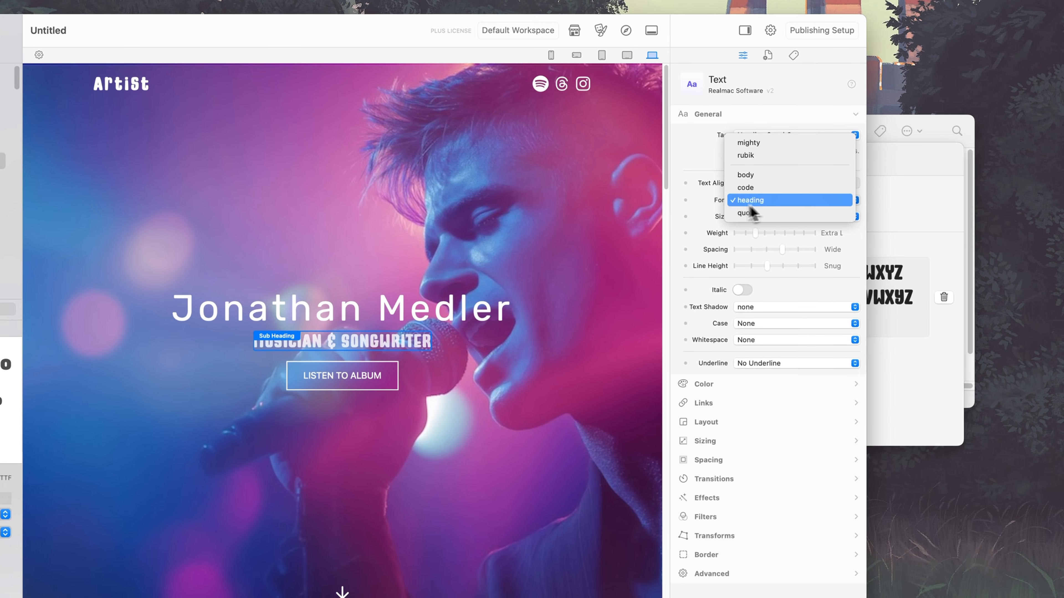
pyautogui.click(777, 202)
pyautogui.scroll(-8, 566, 311)
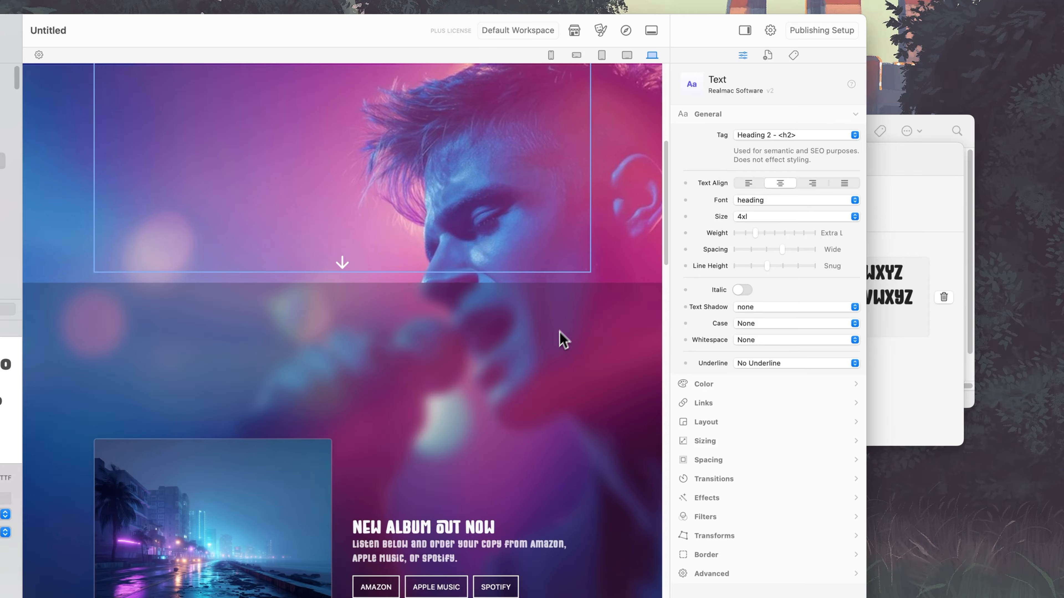
# Replace the MightySouly file in the custom heading font with Rubik-Regular.ttf, Rubik-Medium.ttf, Rubik-Bold.ttf and Rubik-Black.ttf
pyautogui.scroll(-5, 561, 340)
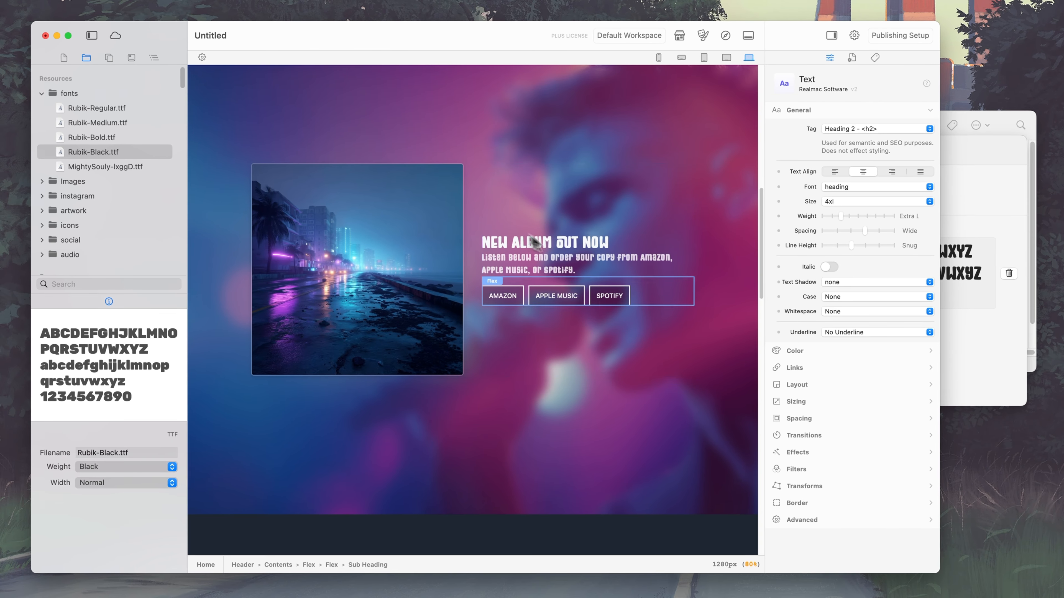
pyautogui.scroll(-15, 644, 391)
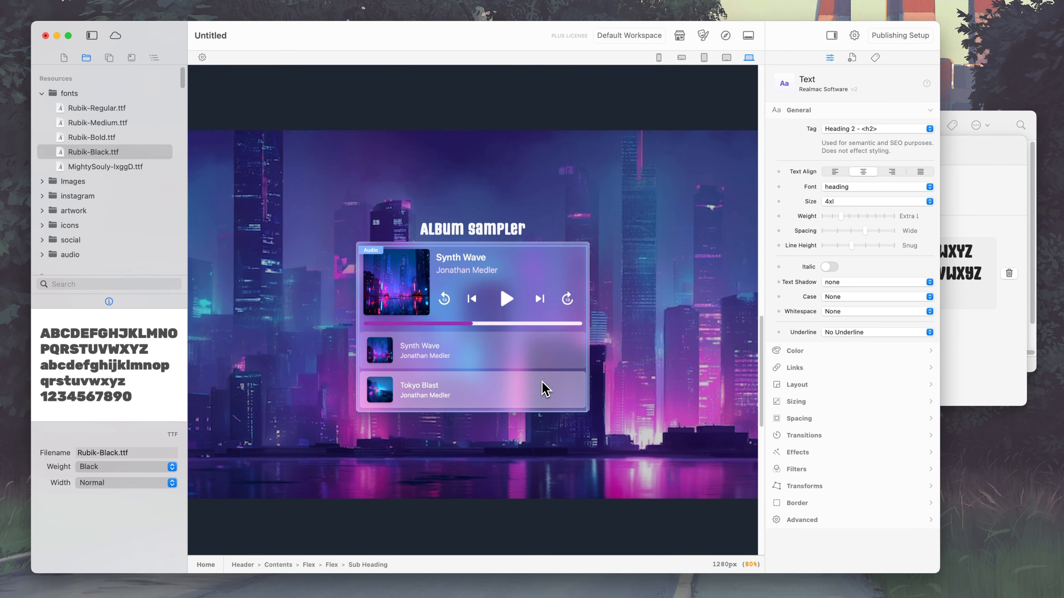
pyautogui.click(998, 390)
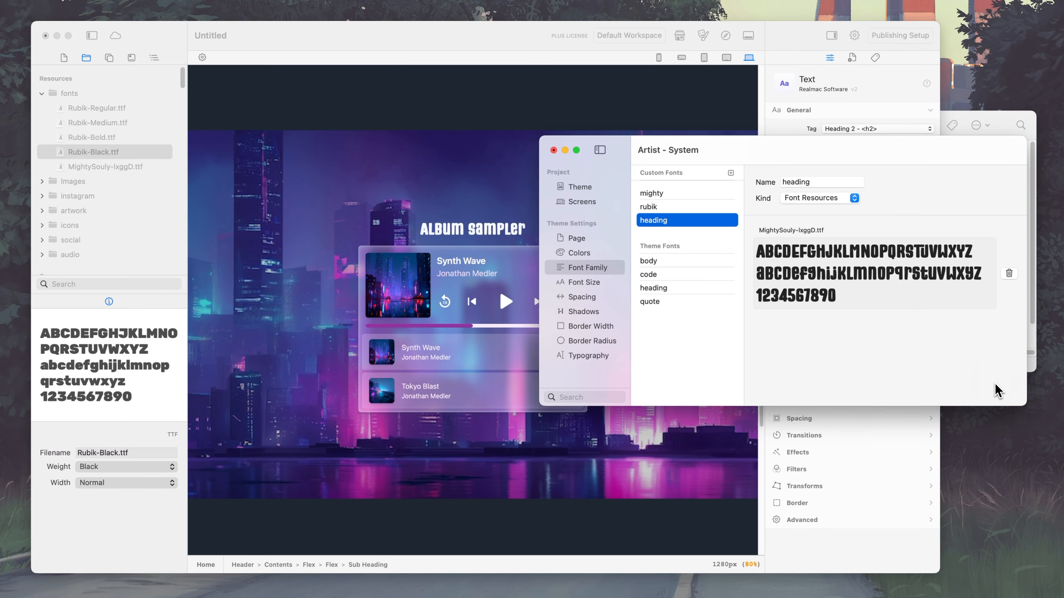
pyautogui.click(1009, 274)
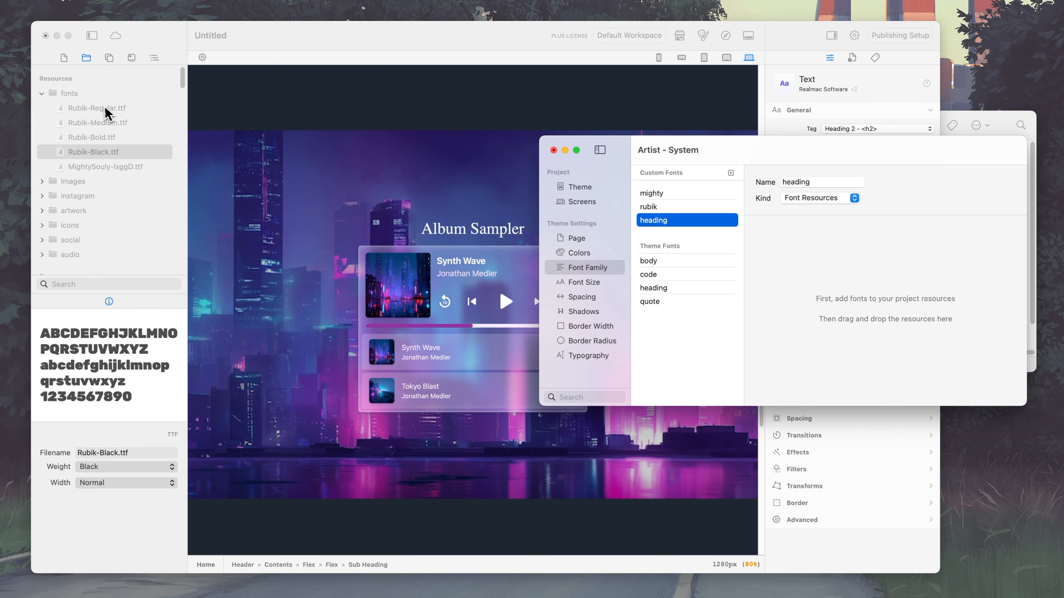
pyautogui.moveTo(105, 113); pyautogui.dragTo(921, 289)
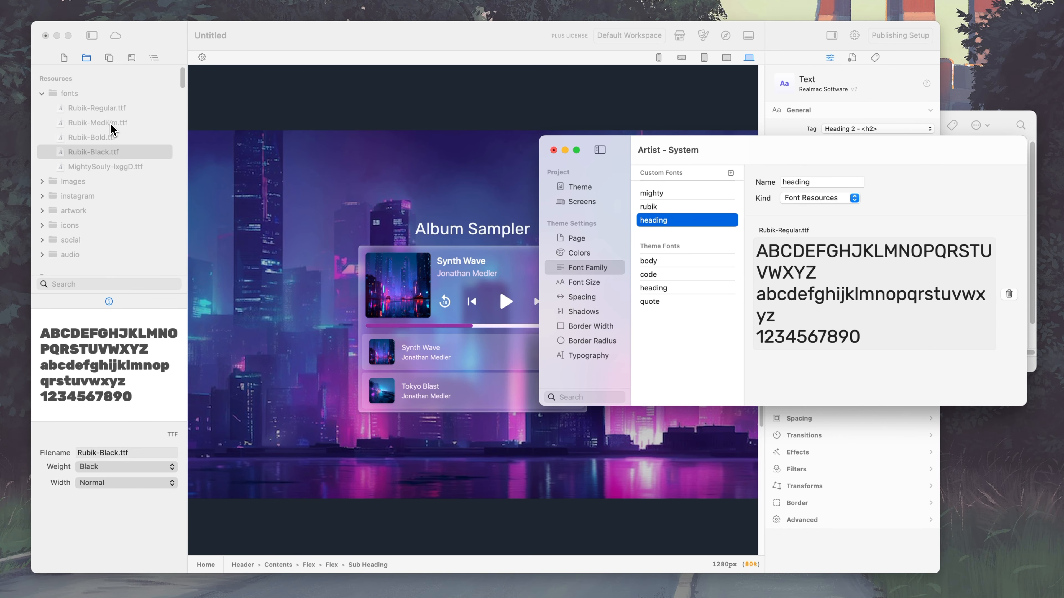
pyautogui.moveTo(111, 125); pyautogui.dragTo(863, 369)
pyautogui.moveTo(102, 138); pyautogui.dragTo(903, 300)
pyautogui.moveTo(109, 167); pyautogui.dragTo(934, 310)
# Examine the Album Sampler title and the other headings along the page for the font they use
pyautogui.click(435, 186)
pyautogui.click(496, 231)
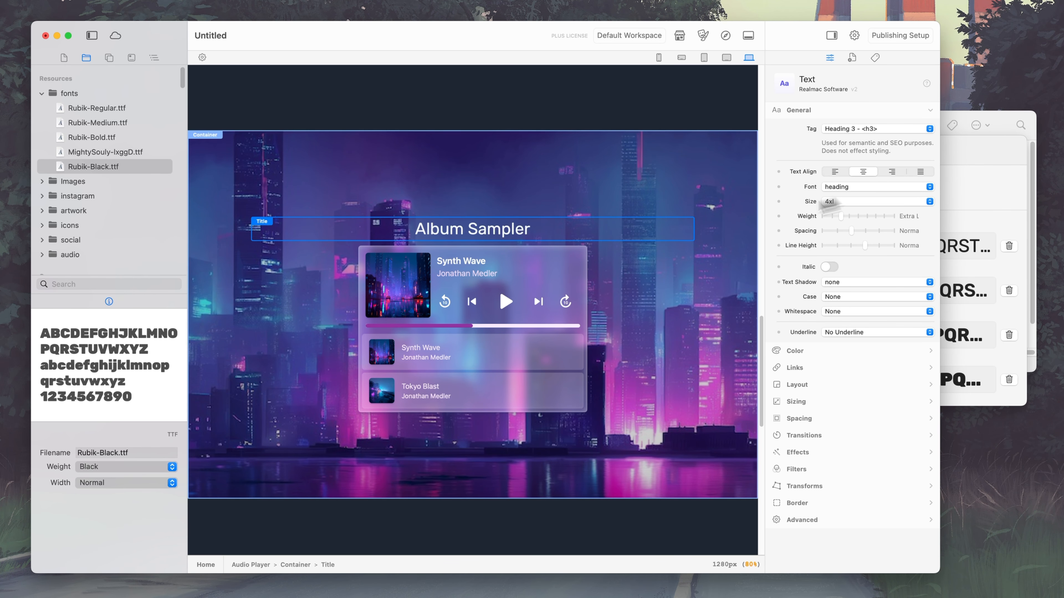
pyautogui.scroll(-6, 541, 306)
pyautogui.click(997, 178)
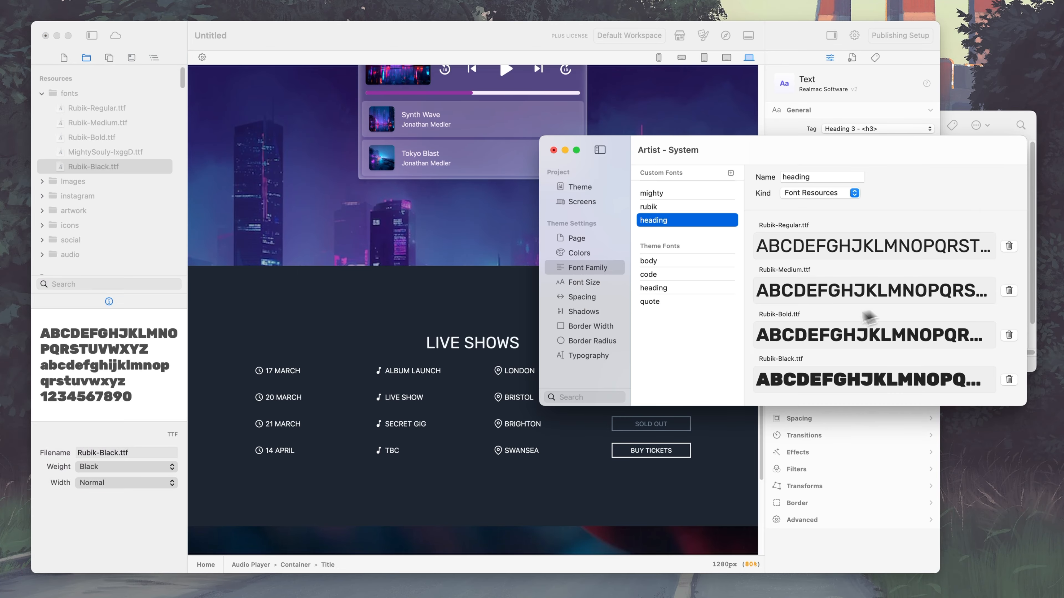
pyautogui.click(489, 250)
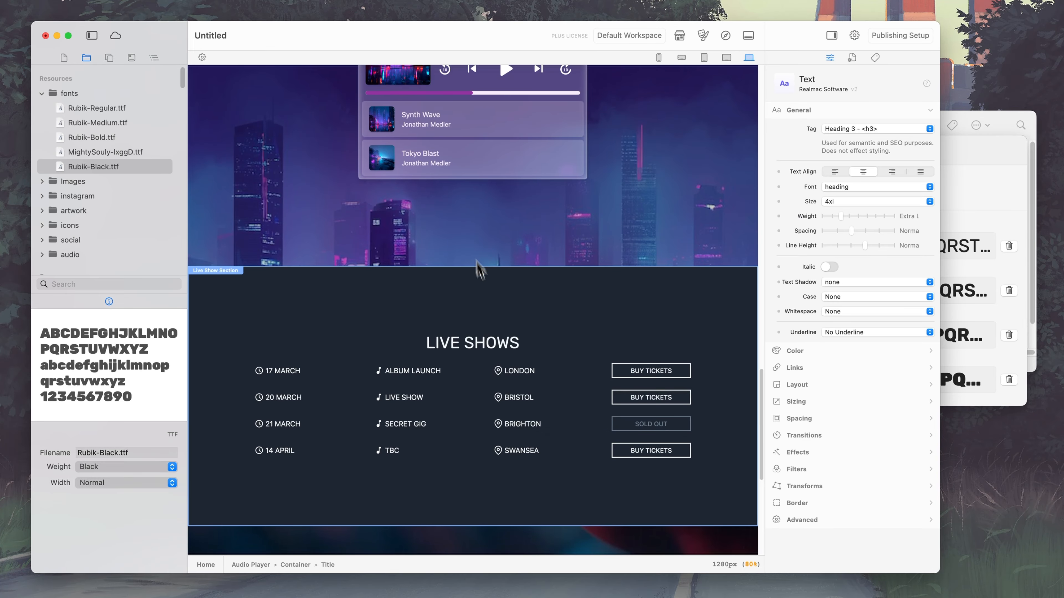
pyautogui.scroll(-8, 482, 293)
pyautogui.scroll(20, 496, 329)
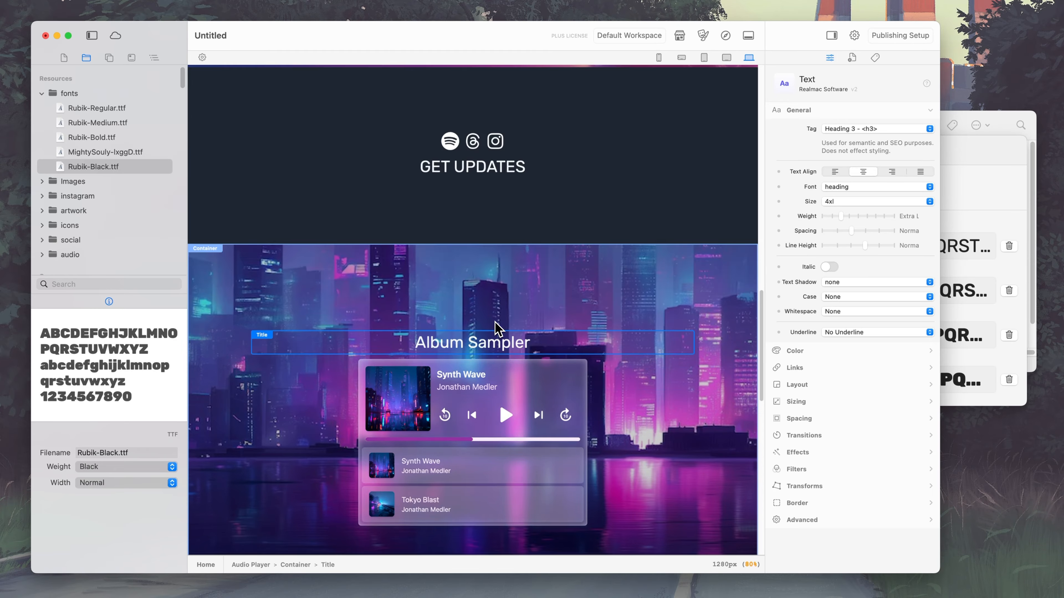
pyautogui.scroll(6, 497, 329)
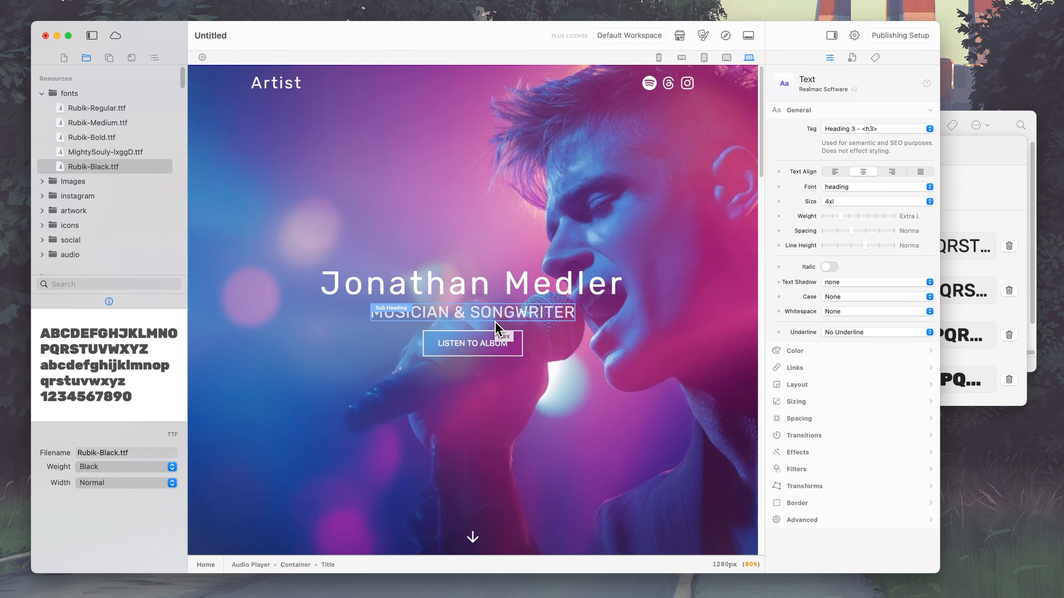
# Switch the kind of the custom heading font to Font Names
pyautogui.click(988, 173)
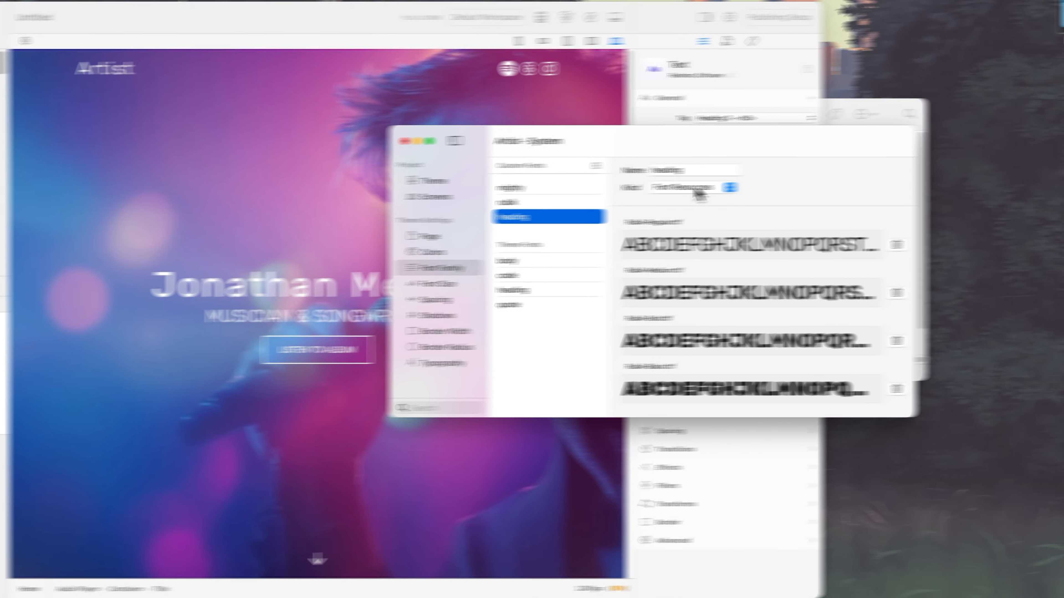
pyautogui.click(824, 194)
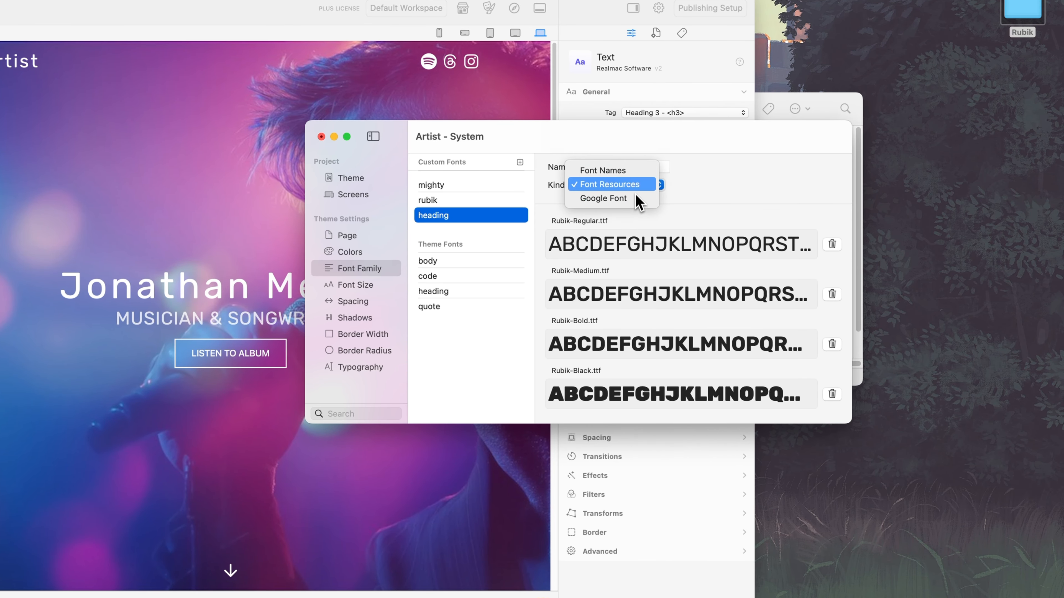
pyautogui.click(636, 174)
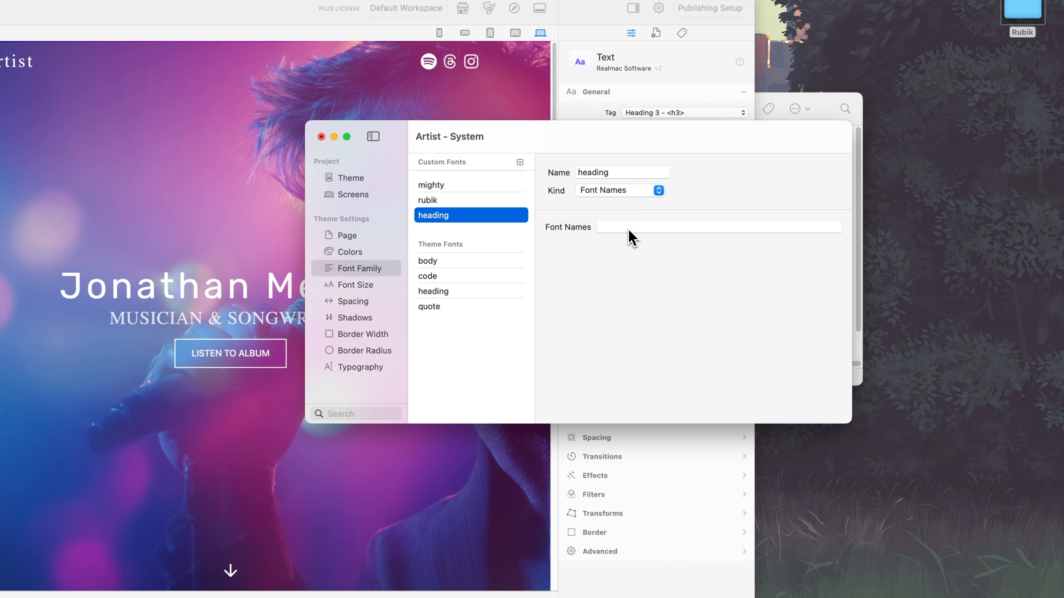
# Set the custom heading font's kind to Google Font, search for "rubik" and choose the Rubik family
pyautogui.click(628, 192)
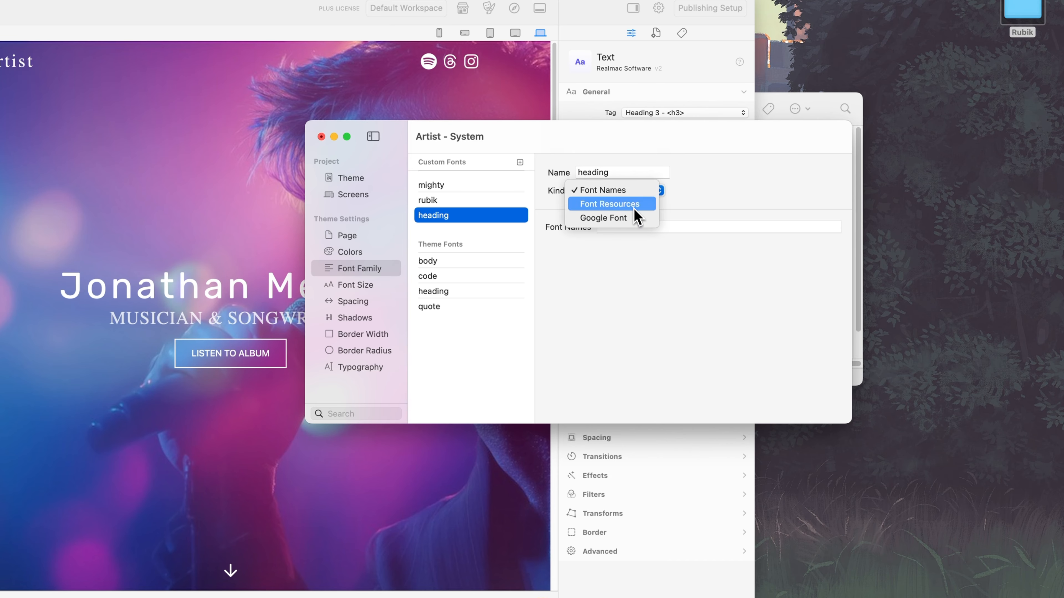
pyautogui.click(636, 219)
pyautogui.click(633, 226)
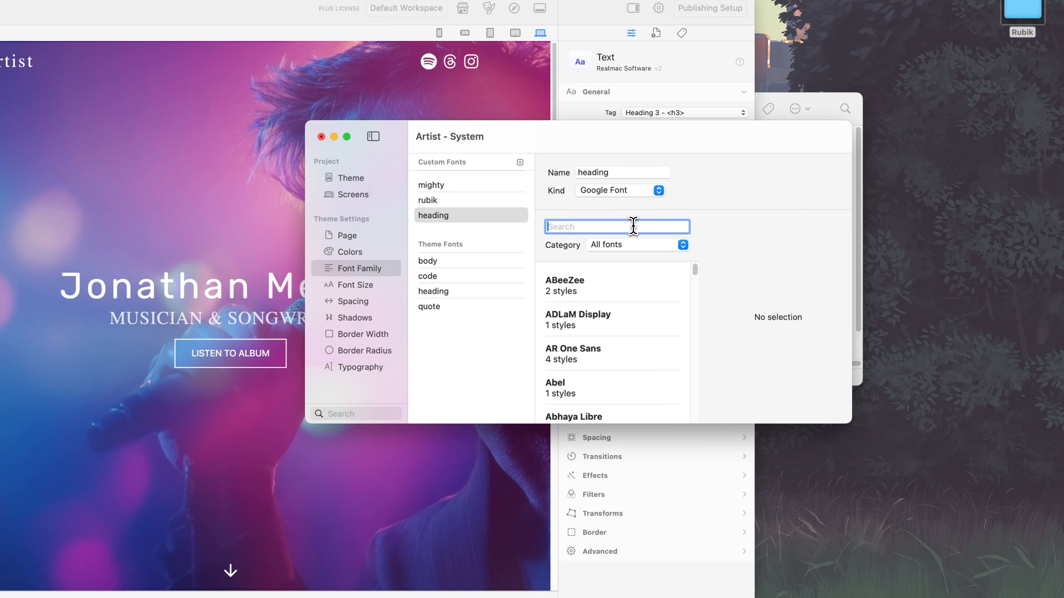
pyautogui.write('rubik')
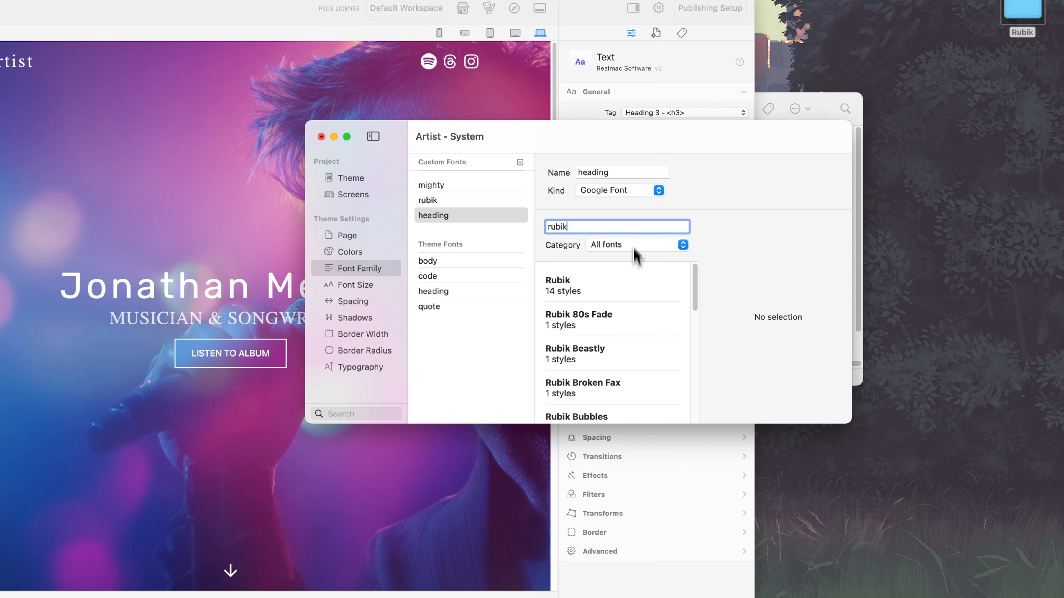
pyautogui.click(632, 298)
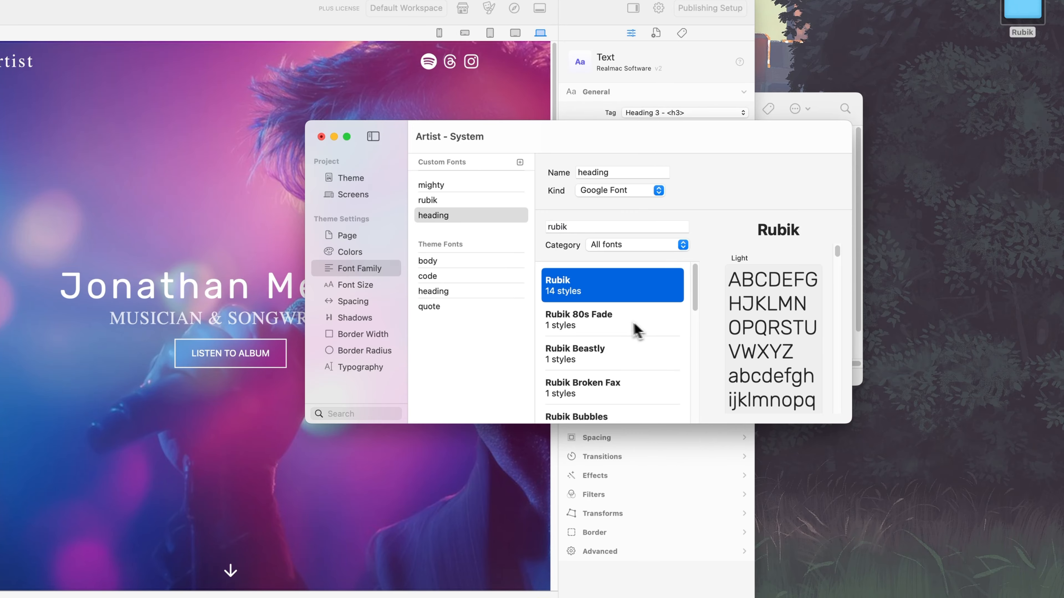
# Preview Rubik 80s Fade and Rubik Beastly, reselect Rubik for the heading font and return to the page
pyautogui.click(618, 327)
pyautogui.click(634, 352)
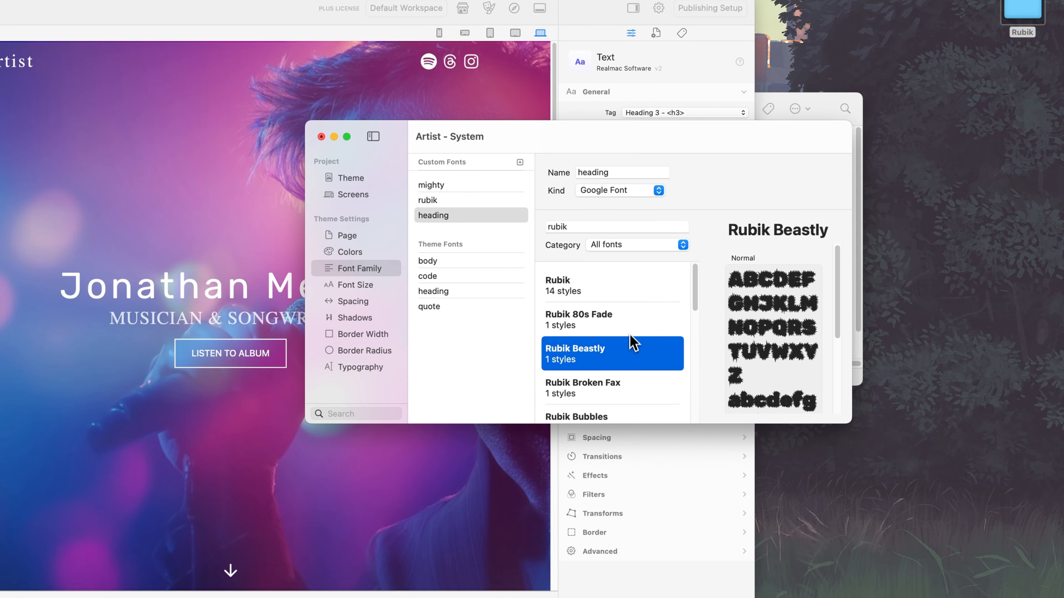
pyautogui.click(634, 320)
pyautogui.click(636, 290)
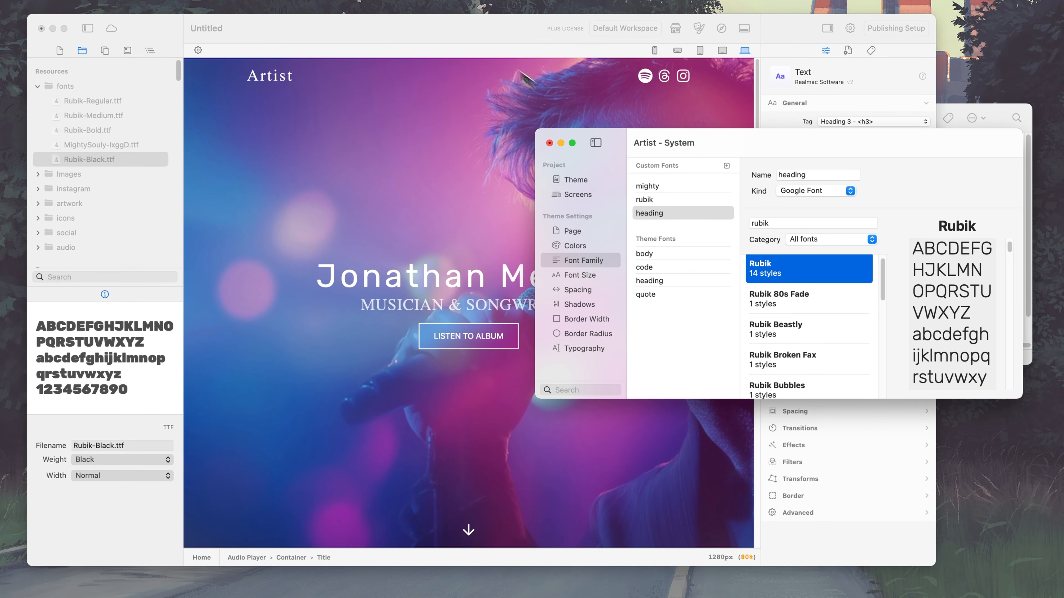
pyautogui.click(469, 42)
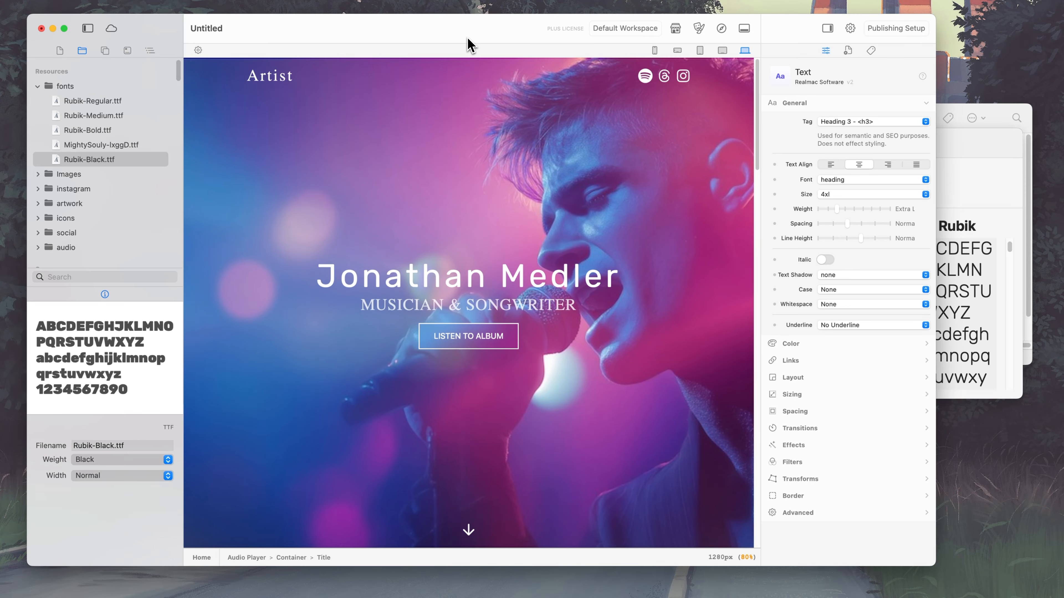